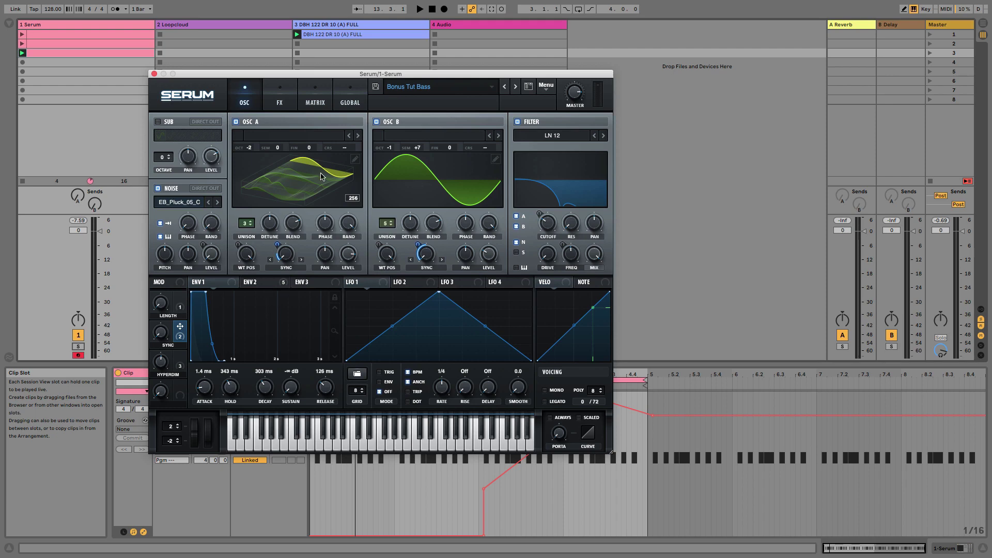
Play the Bonus Tut Bass clip and briefly solo track 1 to hear the pluck alone
left_click_drag(205, 77, 351, 43)
key("space")
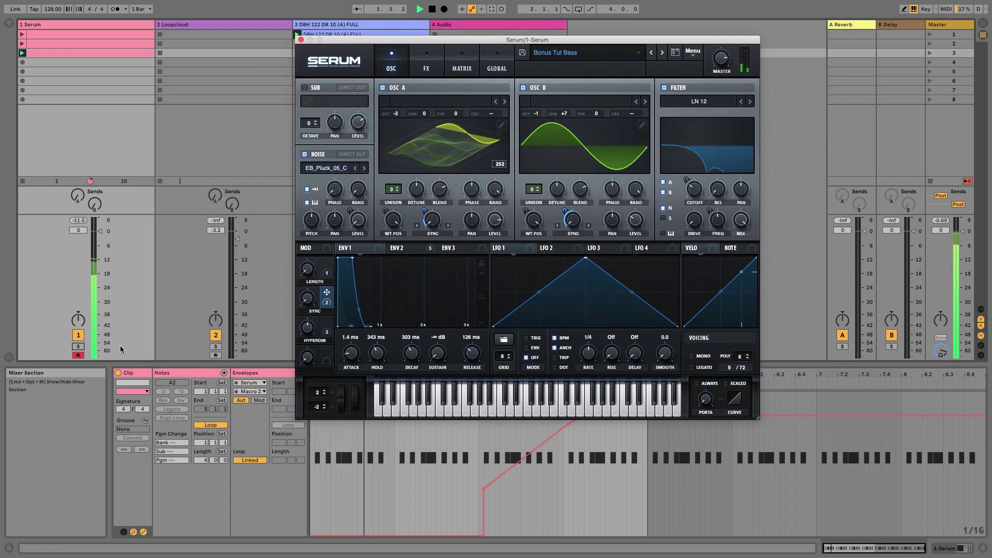
left_click(78, 348)
left_click(78, 347)
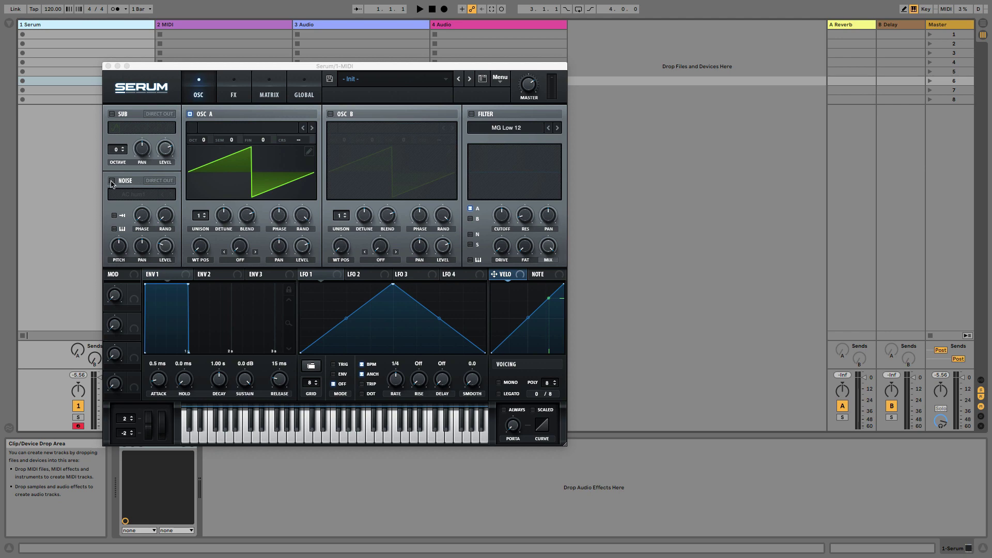
Tick the NOISE module's enable box in the Init patch
left_click(111, 180)
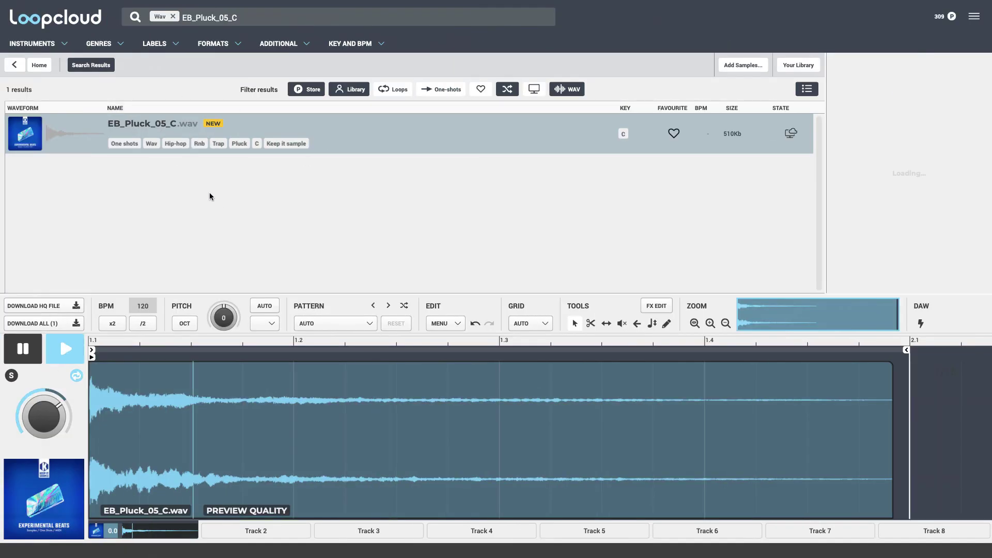
Drag EB_Pluck_05_C.wav from Loopcloud onto Serum's NOISE sample selector
left_click_drag(168, 130, 112, 194)
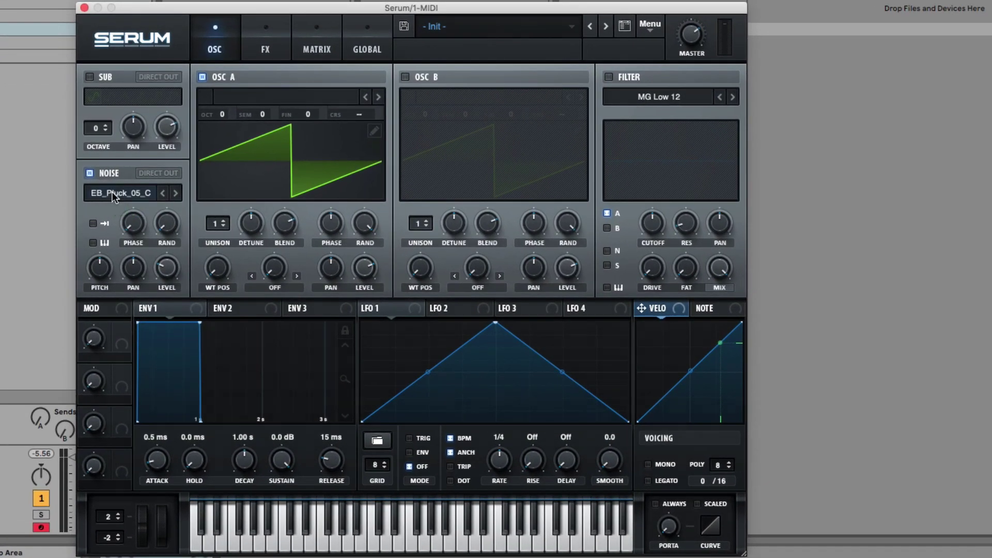
Mute oscillator A to audition the EB_Pluck noise sample on its own
left_click(204, 80)
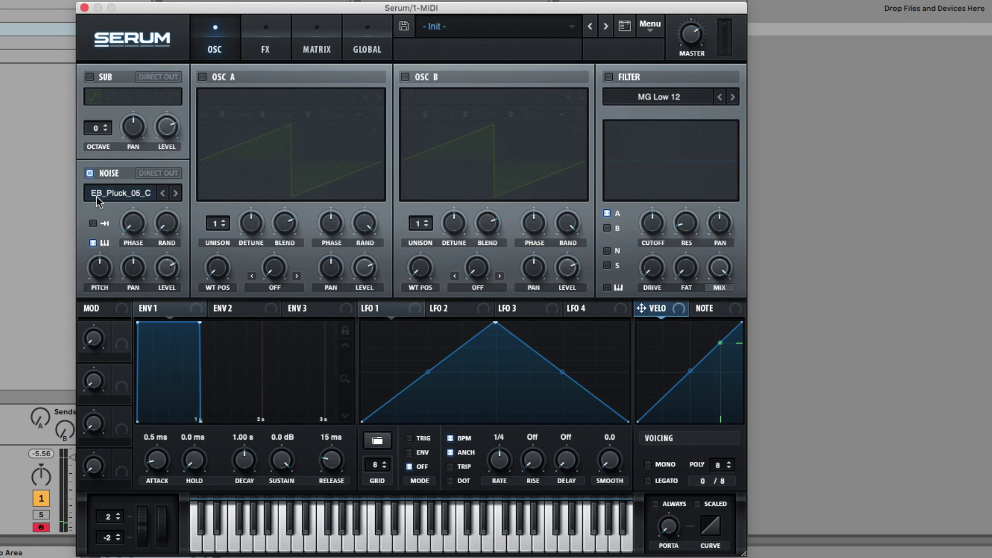
mouse_move(102, 271)
left_click(202, 77)
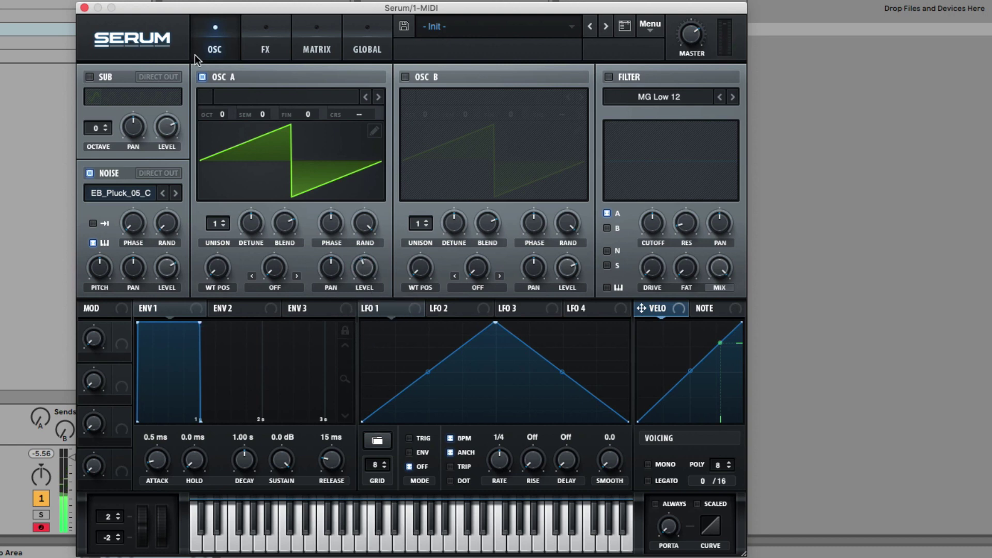
left_click(202, 77)
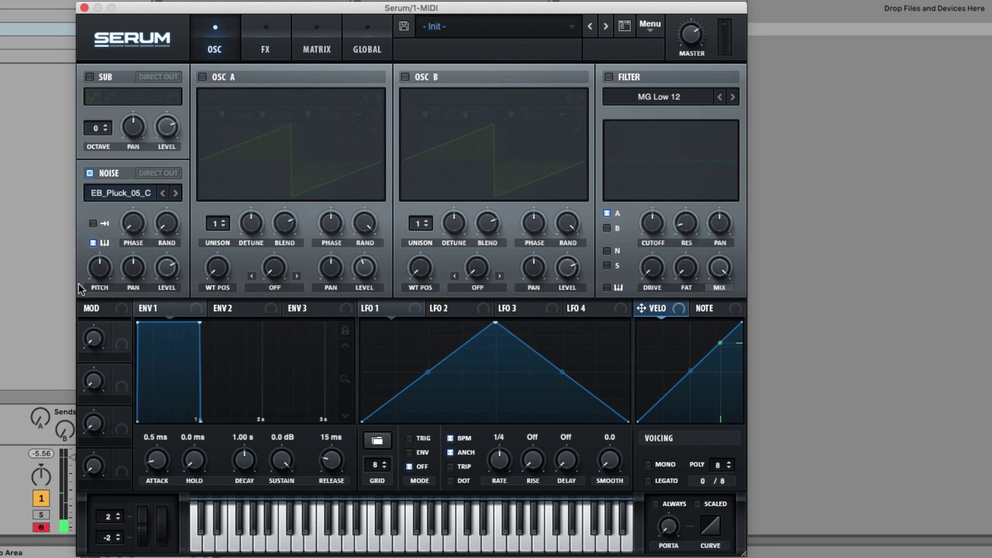
Raise the noise pitch, set it to one-shot playback, then disable noise and re-enable OSC A
left_click(93, 223)
left_click_drag(100, 248, 96, 225)
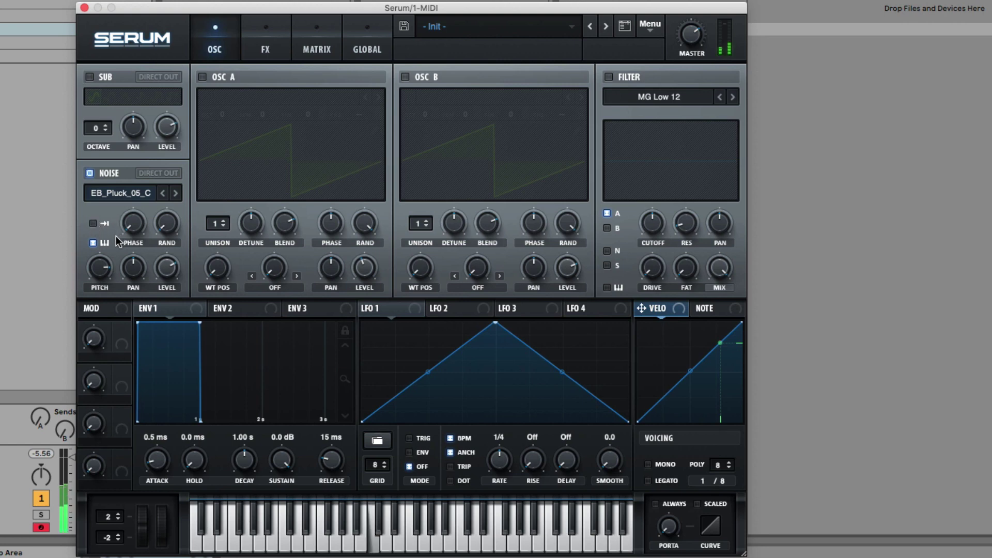
mouse_move(99, 276)
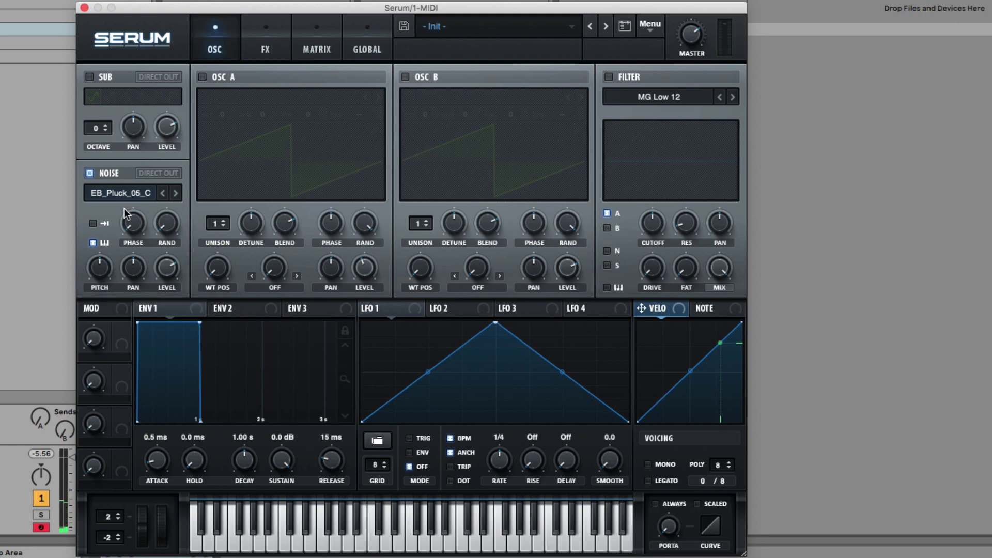
left_click(93, 224)
left_click(90, 173)
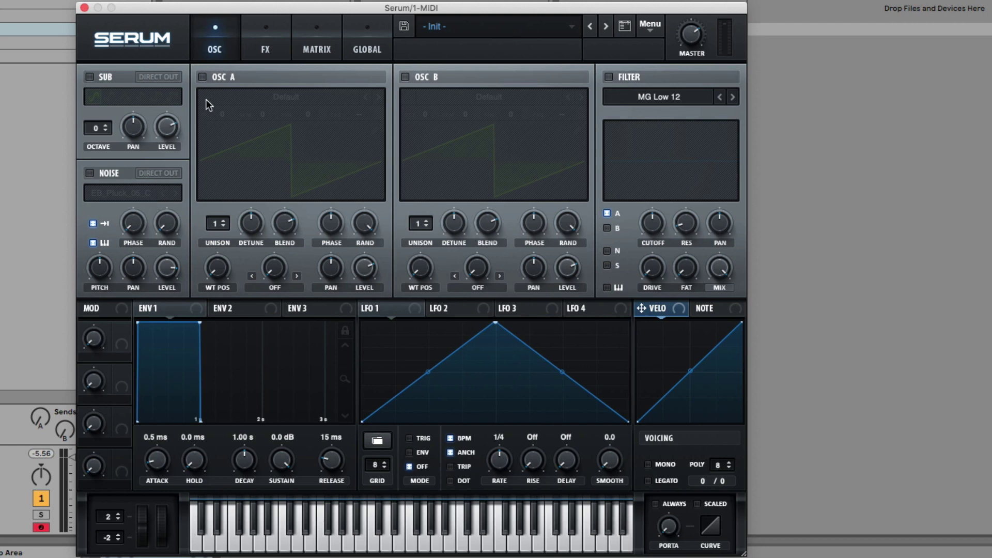
left_click(202, 77)
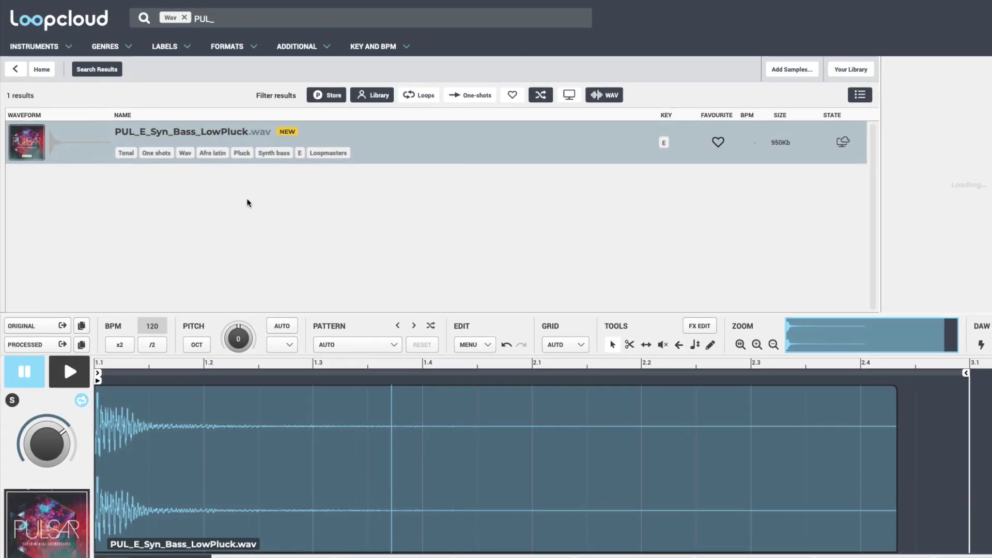
Preview PUL_E_Syn_Bass_LowPluck.wav and drag it onto Serum's OSC A wavetable display
key("space")
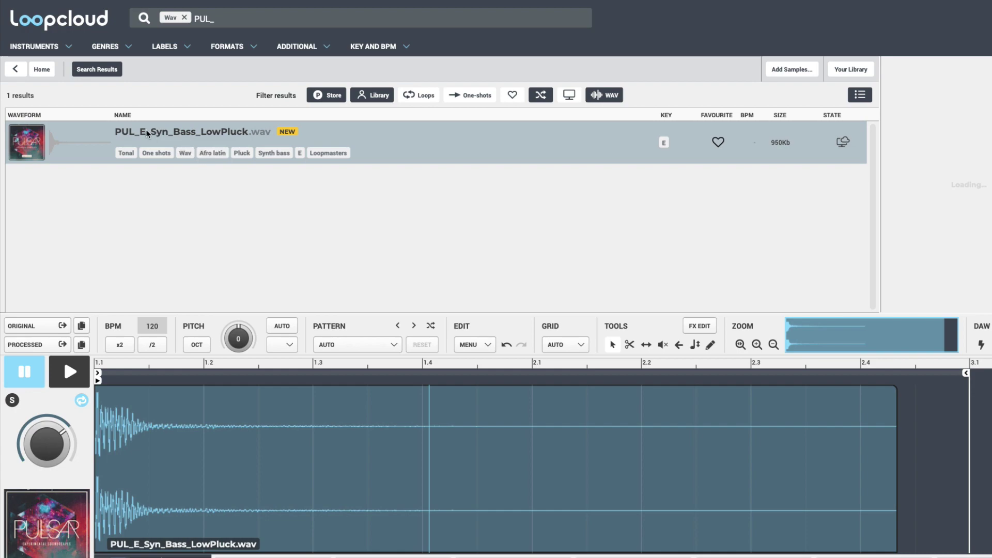
left_click_drag(147, 133, 352, 134)
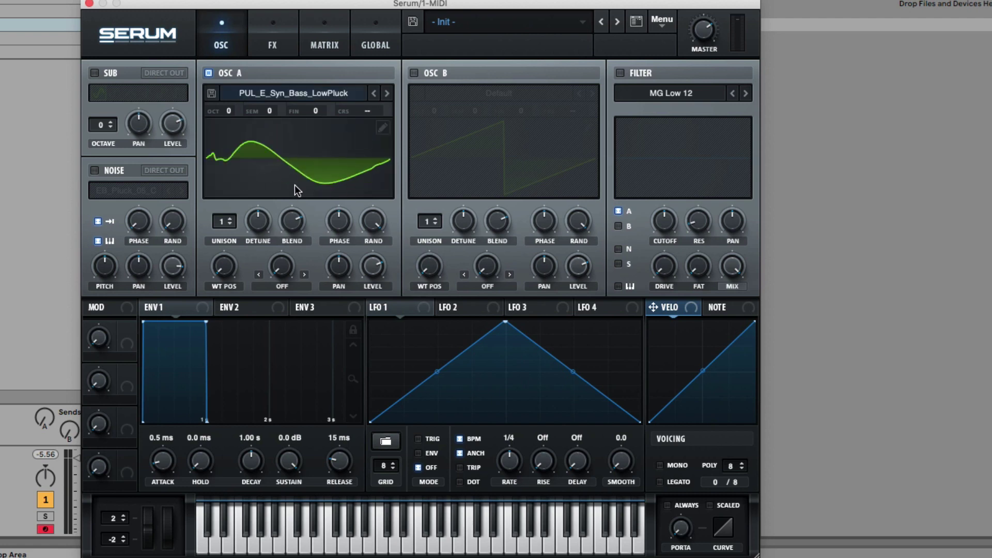
Show oscillator A's LowPluck wavetable in 3D and sweep WT POS up through its frames
left_click(256, 180)
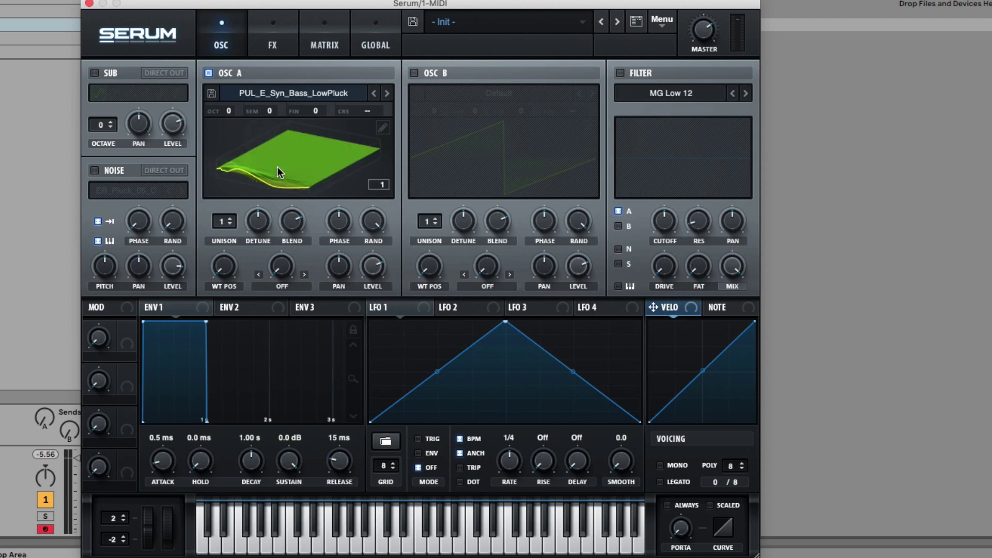
left_click_drag(222, 266, 231, 337)
Open oscillator A's wavetable editor and step through the first six frames
left_click(385, 126)
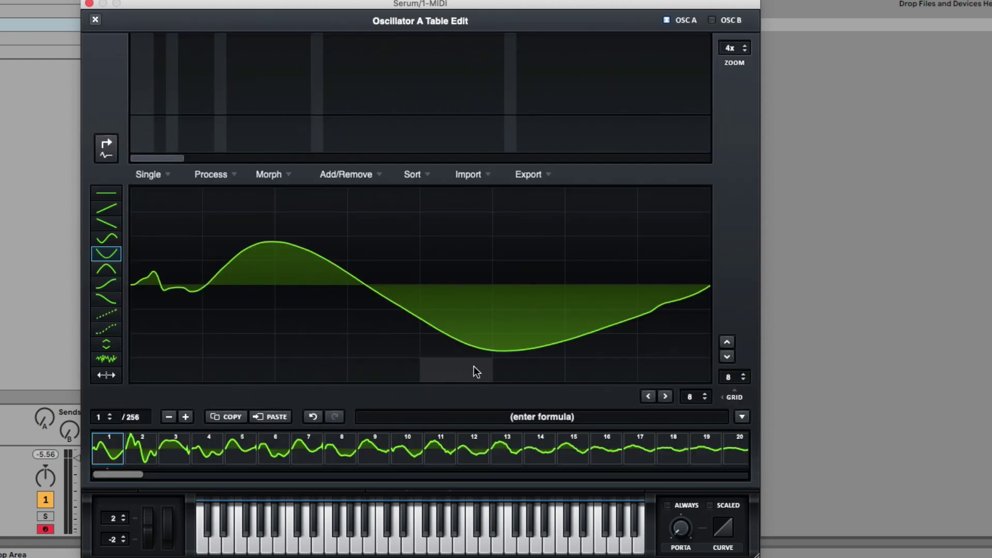
left_click(140, 455)
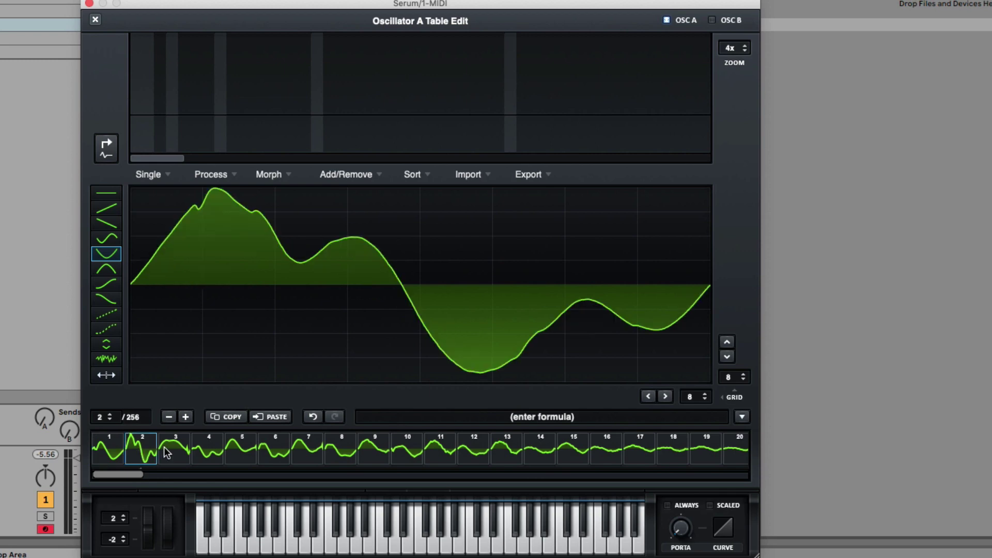
left_click(175, 454)
left_click(204, 453)
left_click(240, 453)
left_click(262, 454)
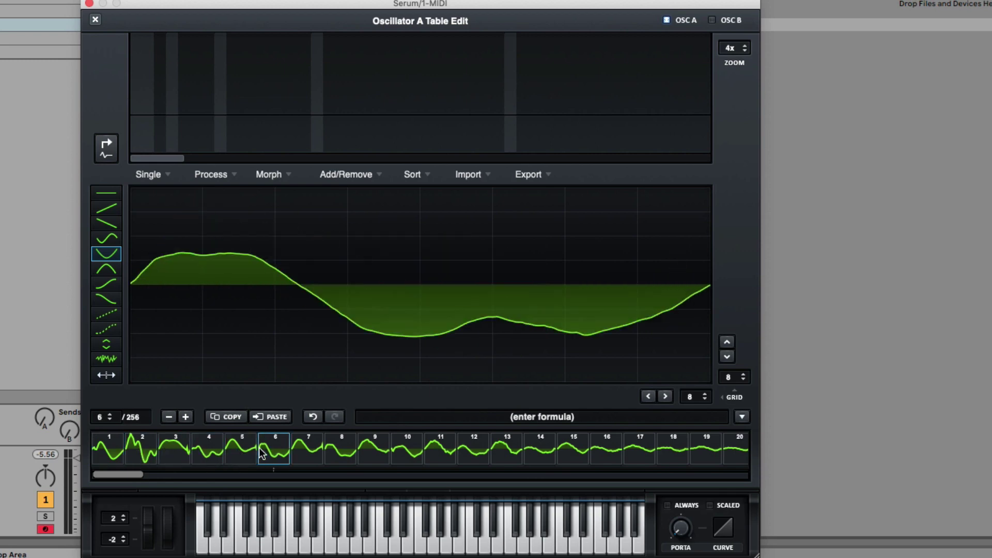
left_click(142, 454)
left_click(116, 454)
left_click_drag(126, 474, 109, 454)
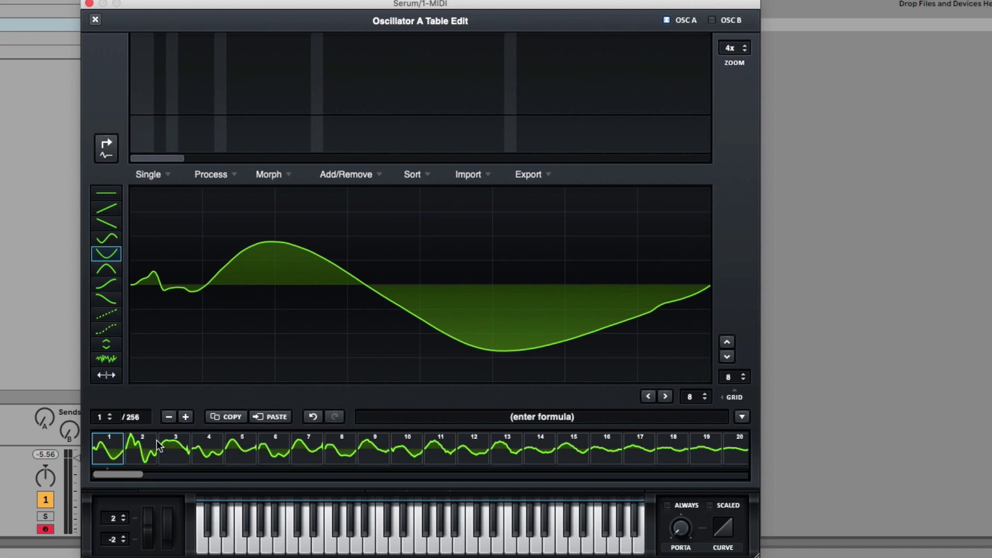
Select frames 5 to 256 and remove them via Add/Remove > Remove: multiselection
left_click(246, 455)
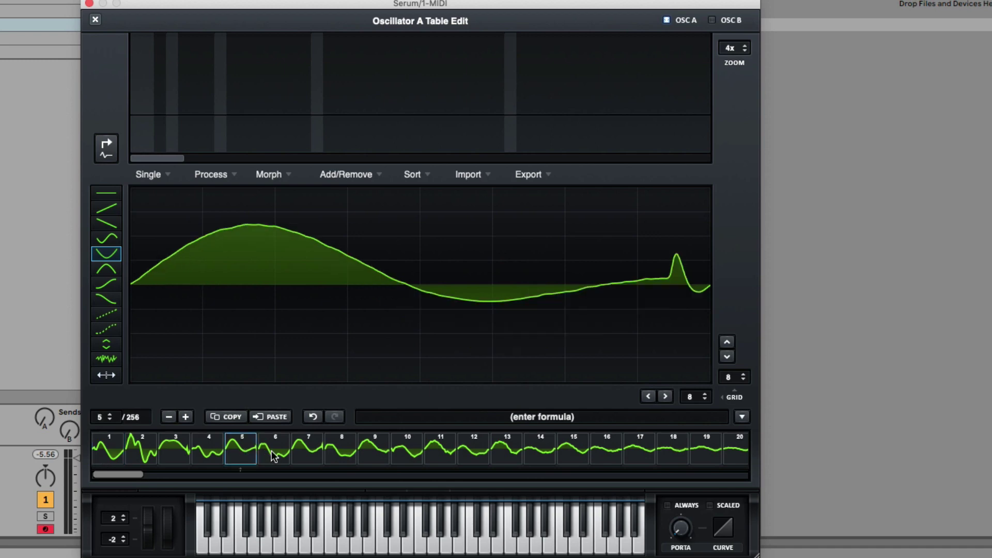
left_click_drag(129, 476, 800, 474)
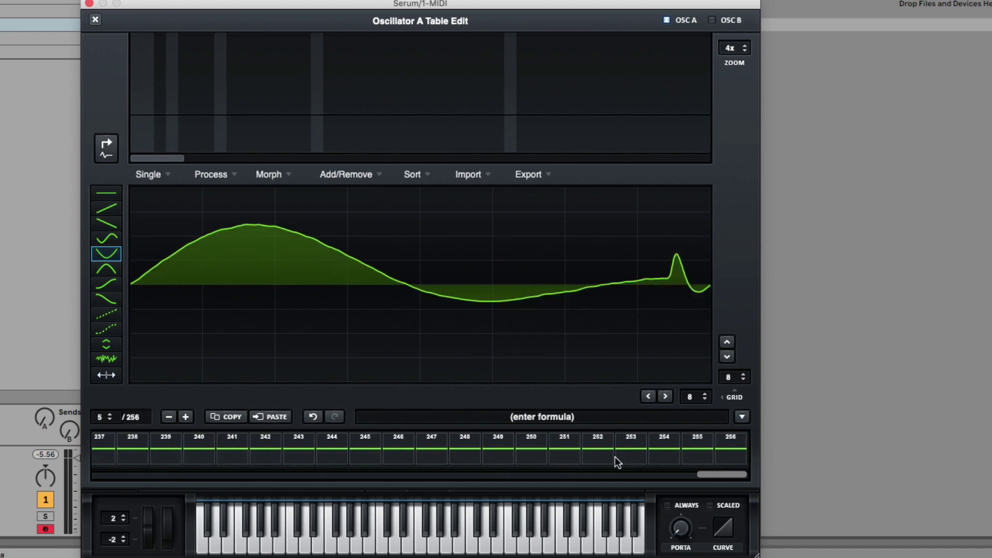
left_click(730, 445, "shift")
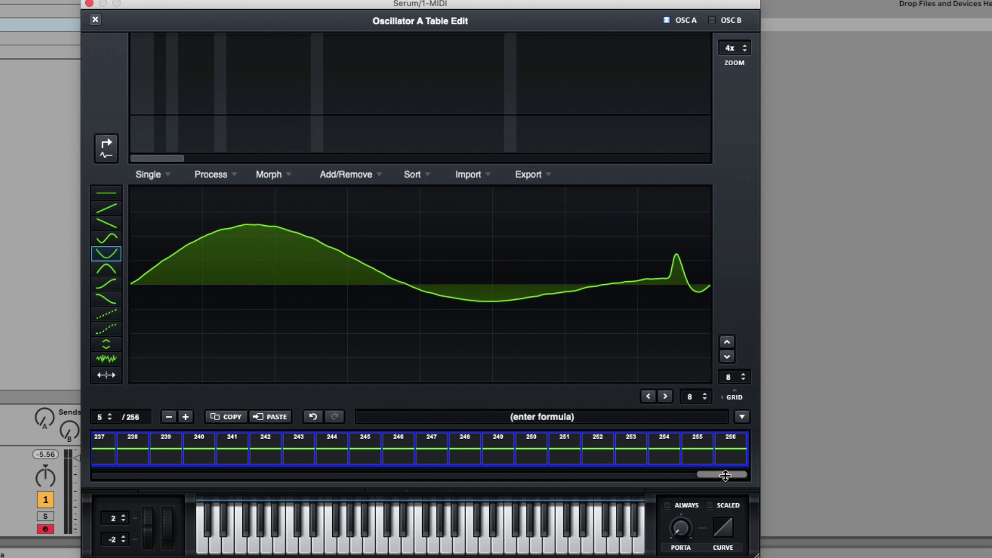
left_click(373, 176)
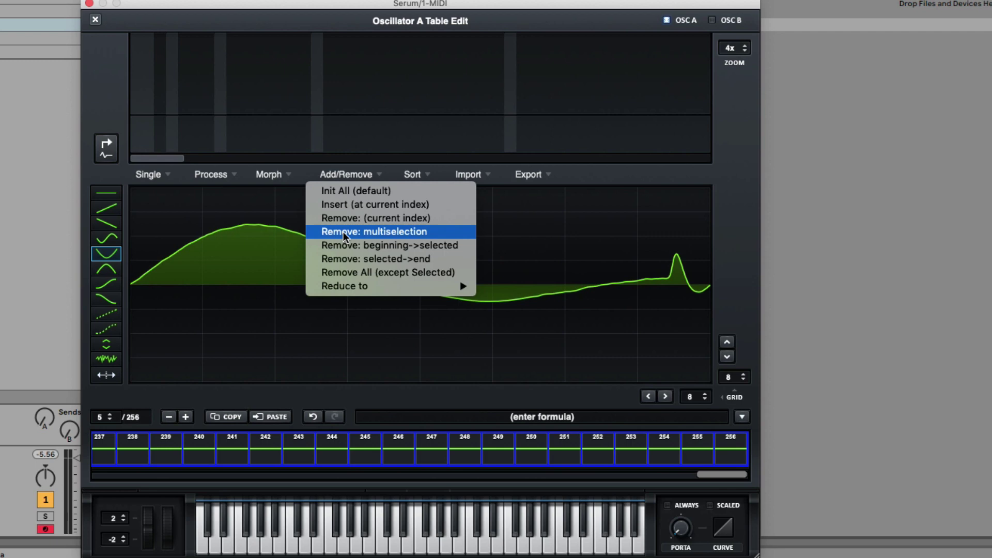
left_click(431, 232)
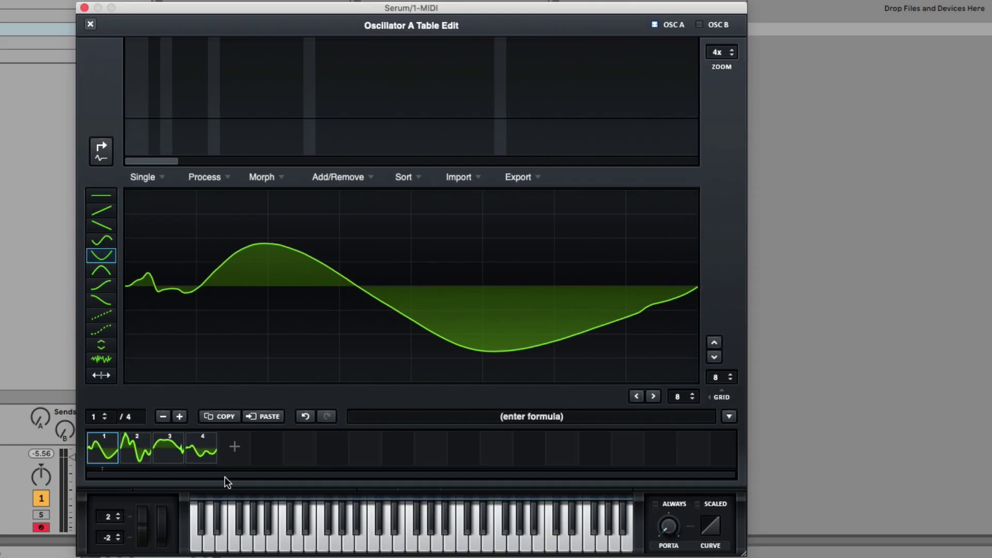
Compare frames 2, 3 and 4 of the trimmed wavetable against frame 1
left_click(135, 448)
left_click(169, 447)
left_click(203, 445)
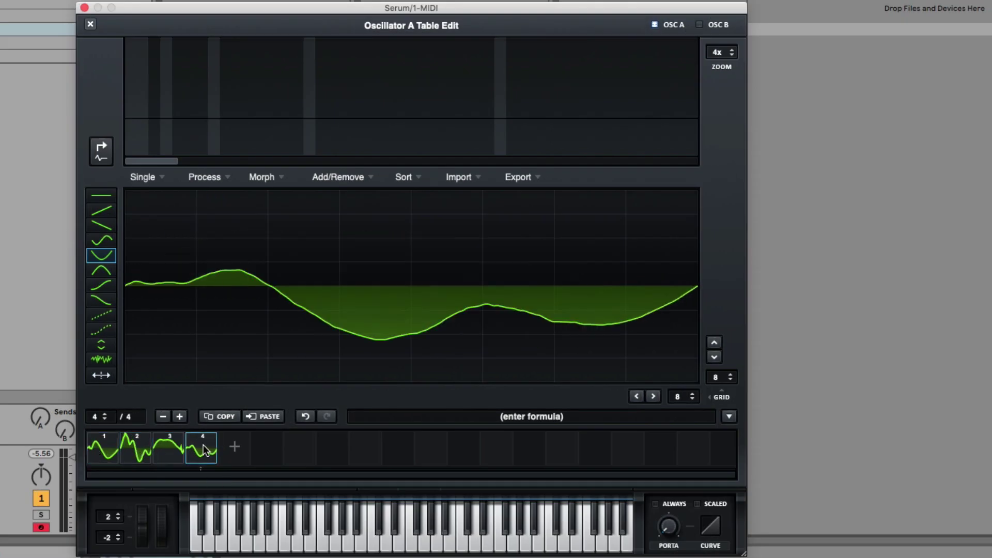
left_click(94, 455)
Add a fifth frame after frame 4 and fill it with a sine formula
left_click(206, 450)
left_click(237, 448)
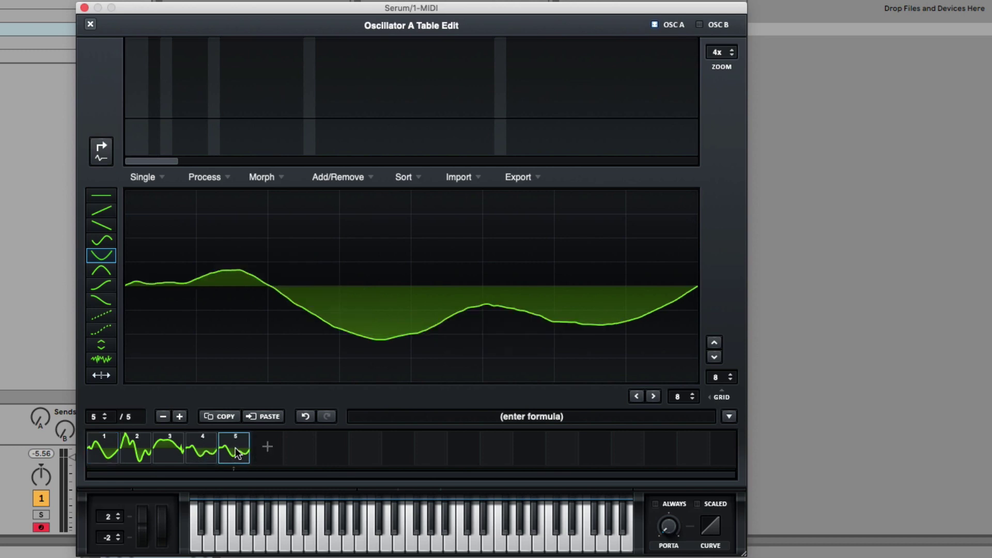
left_click(729, 416)
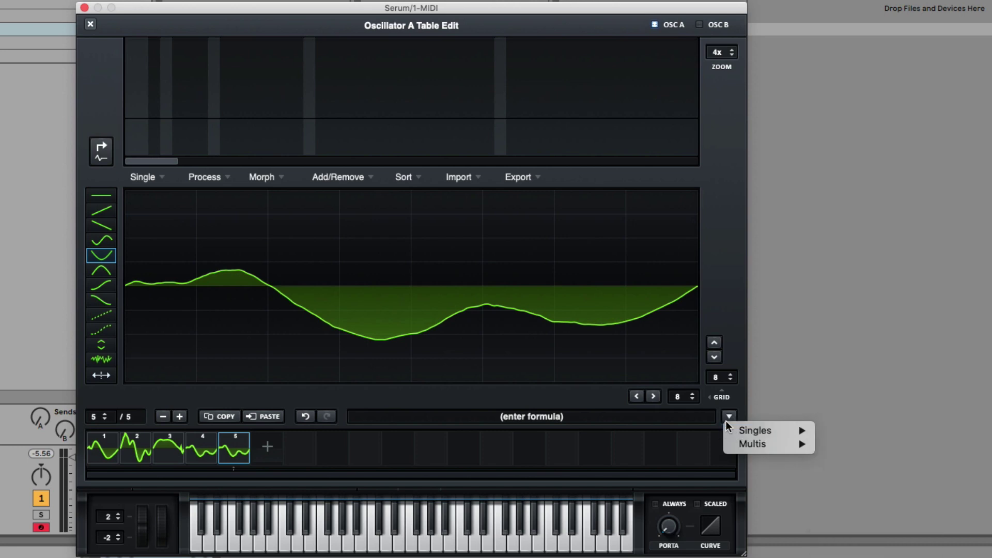
mouse_move(755, 431)
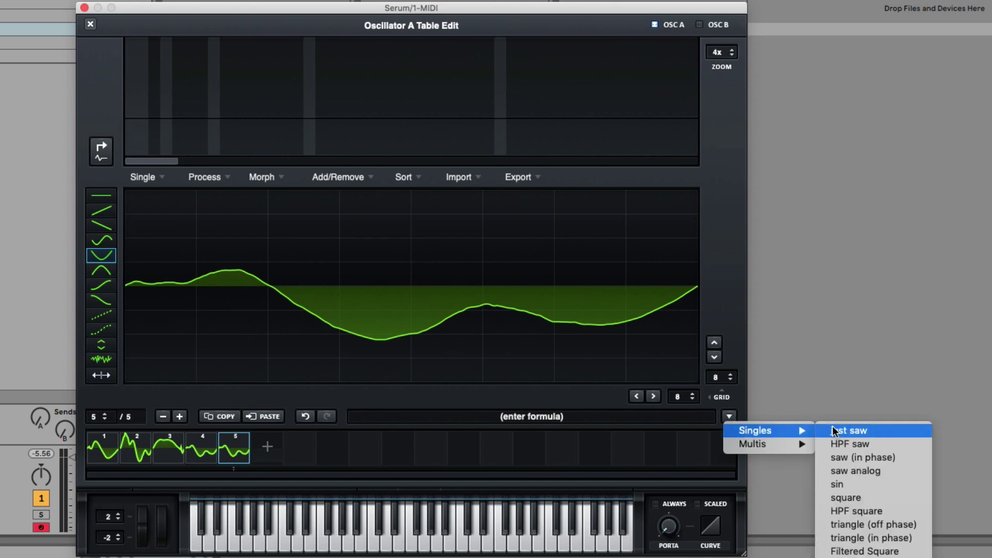
left_click(840, 485)
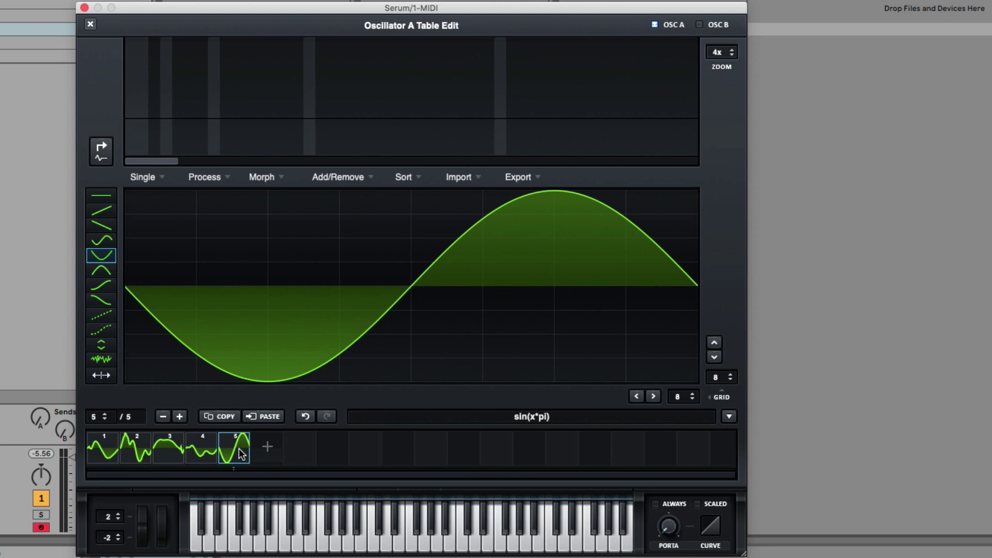
Coarsen the wavetable editor grid down to two halves
left_click(693, 399)
left_click(693, 399)
left_click(730, 380)
left_click(730, 380)
left_click(730, 380)
left_click(730, 380)
left_click(730, 380)
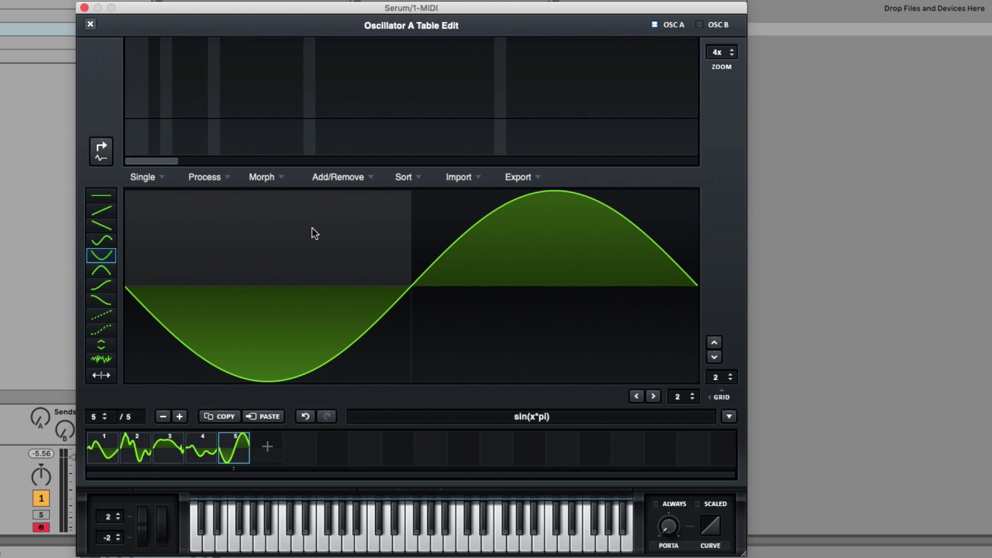
Draw arch shapes into both halves of frame 5, then close the editor
left_click(101, 271)
left_click(247, 224)
left_click(101, 255)
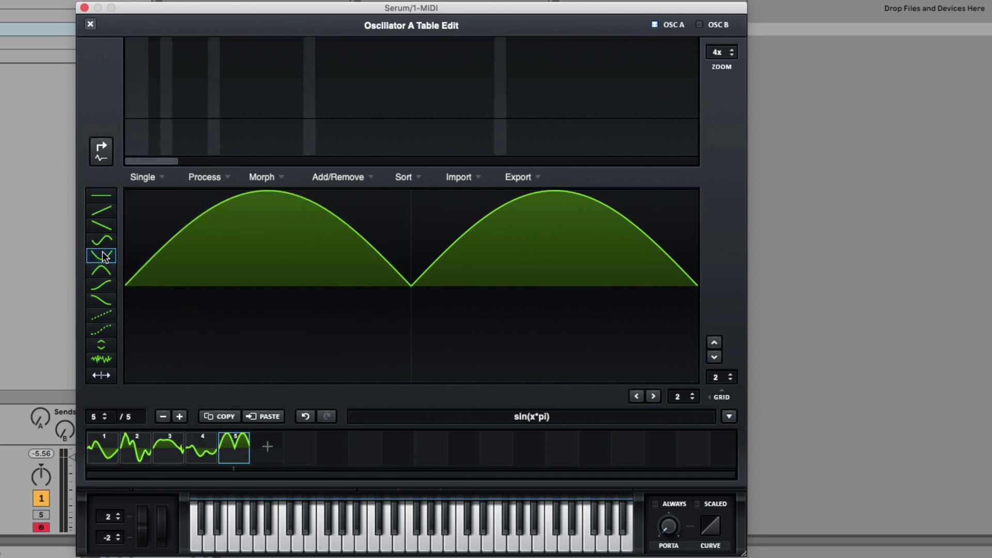
left_click(528, 329)
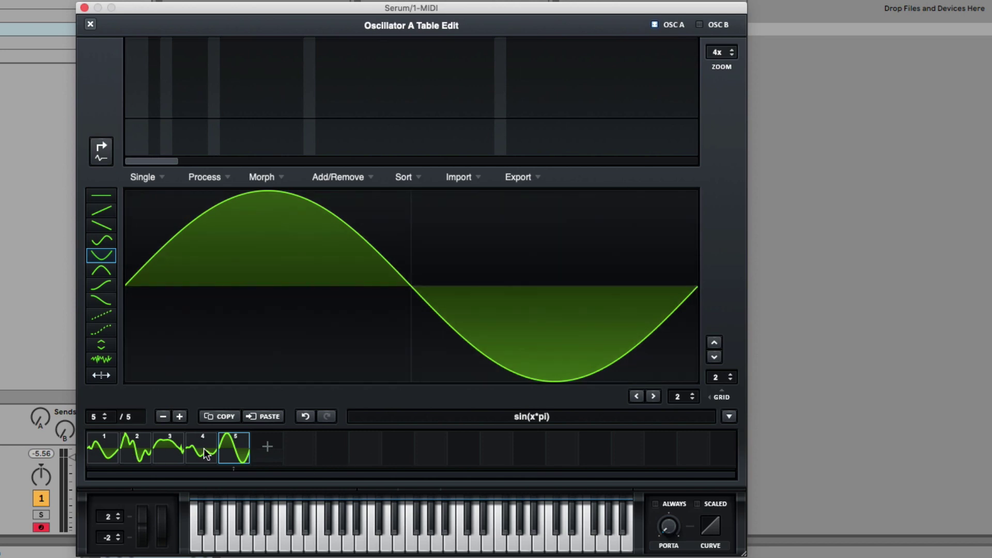
left_click(89, 24)
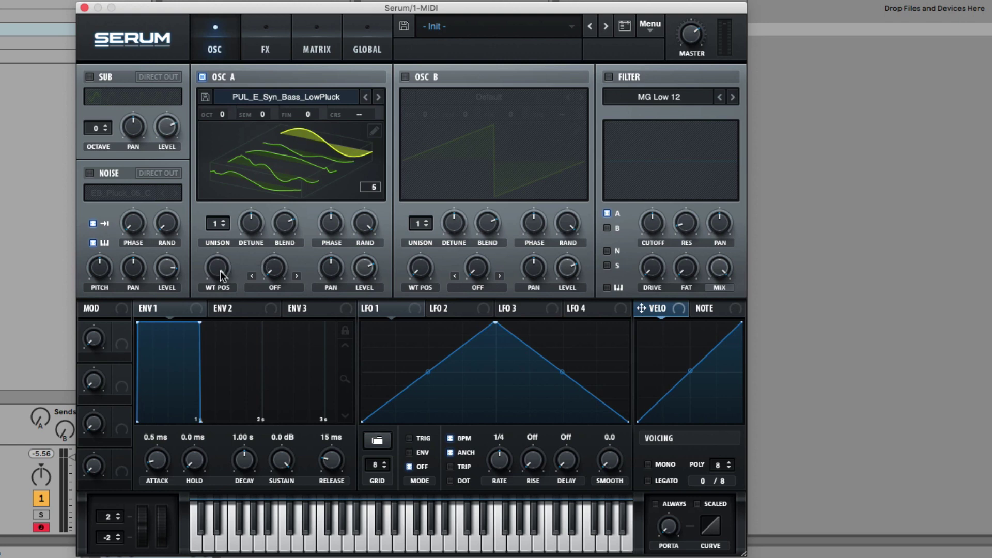
Drag OSC A's WT POS knob down from frame 5 toward frame 1 to compare frames
left_click_drag(220, 270, 239, 485)
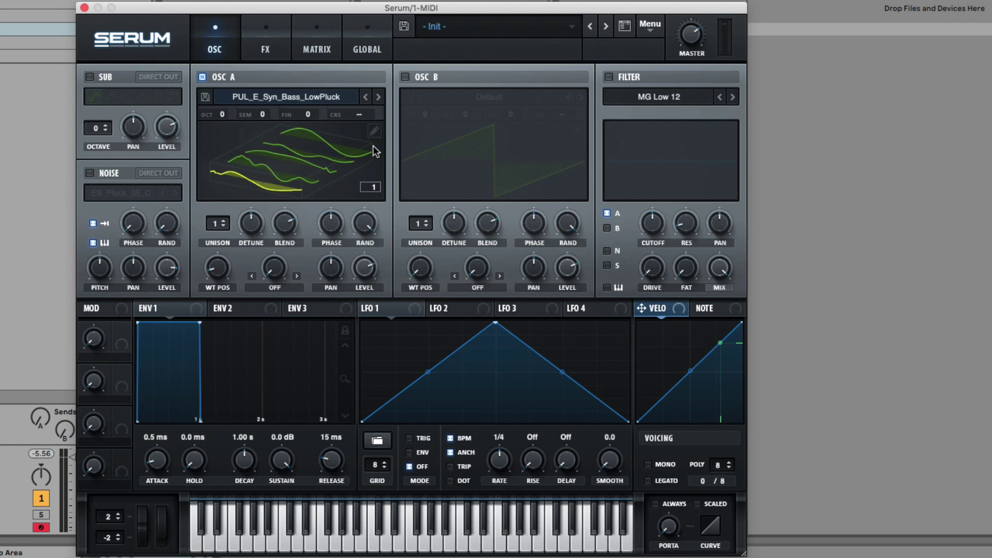
Apply Morph - Crossfade in oscillator A's wavetable editor, then close it
left_click(375, 130)
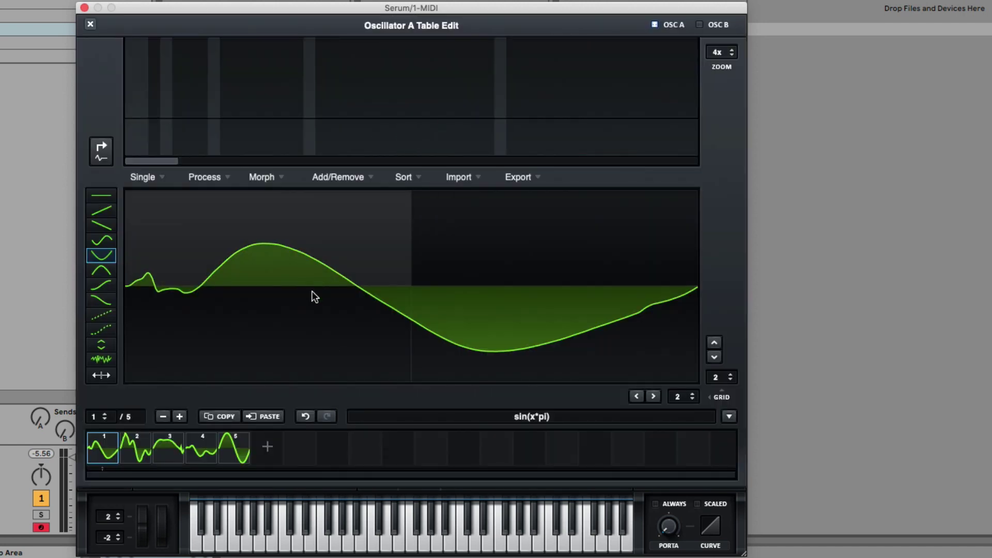
left_click(277, 179)
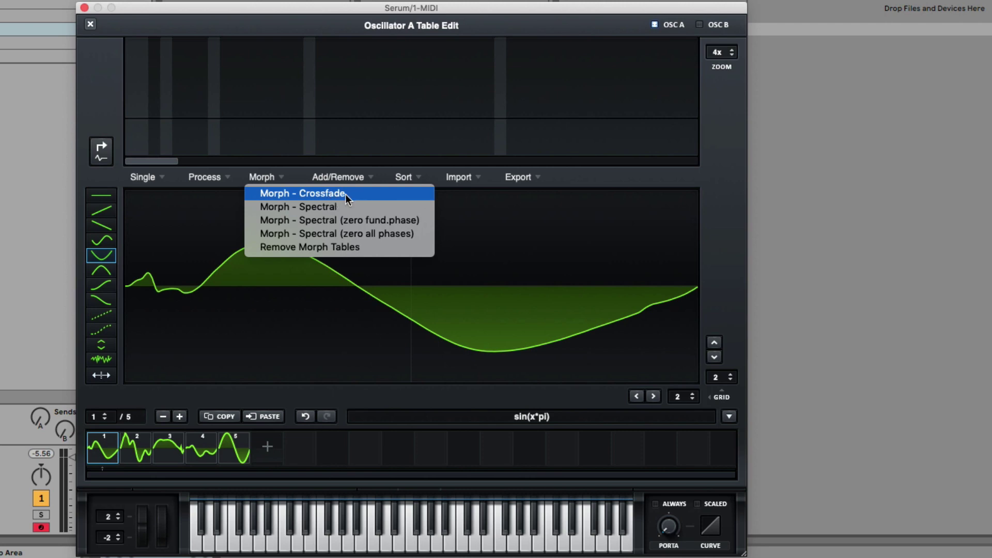
left_click(345, 194)
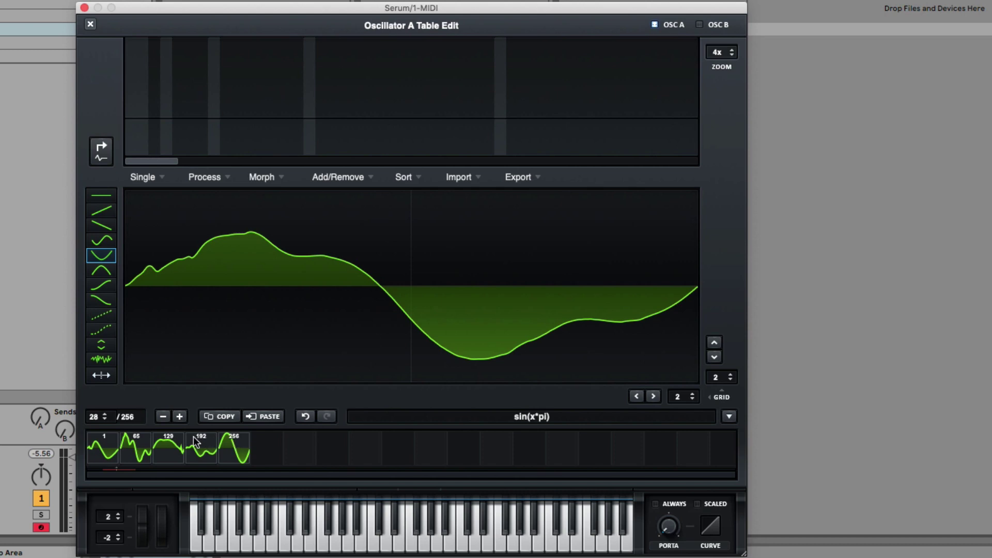
left_click(91, 25)
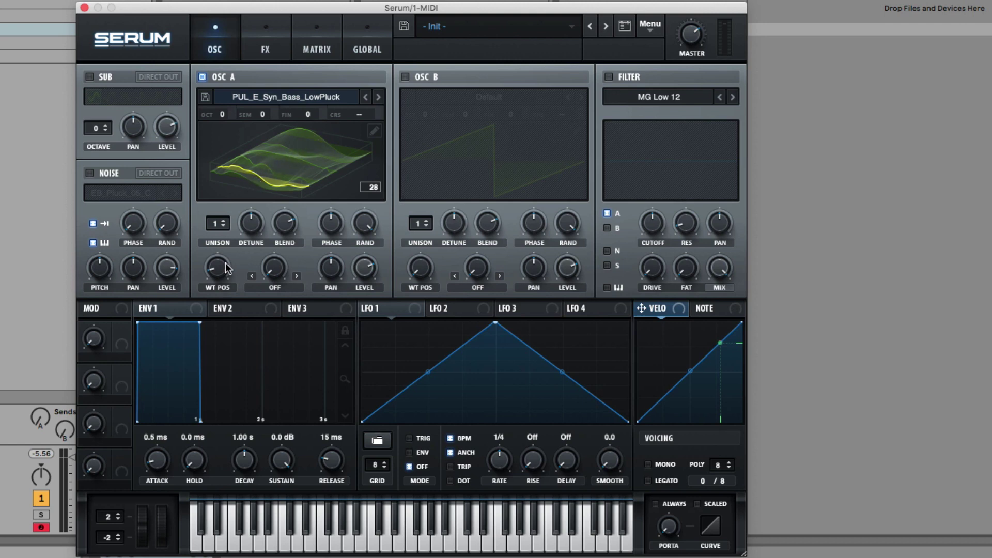
Sweep Oscillator A's wavetable position through the morphed frames, ending at frame 1
left_click_drag(219, 269, 238, 330)
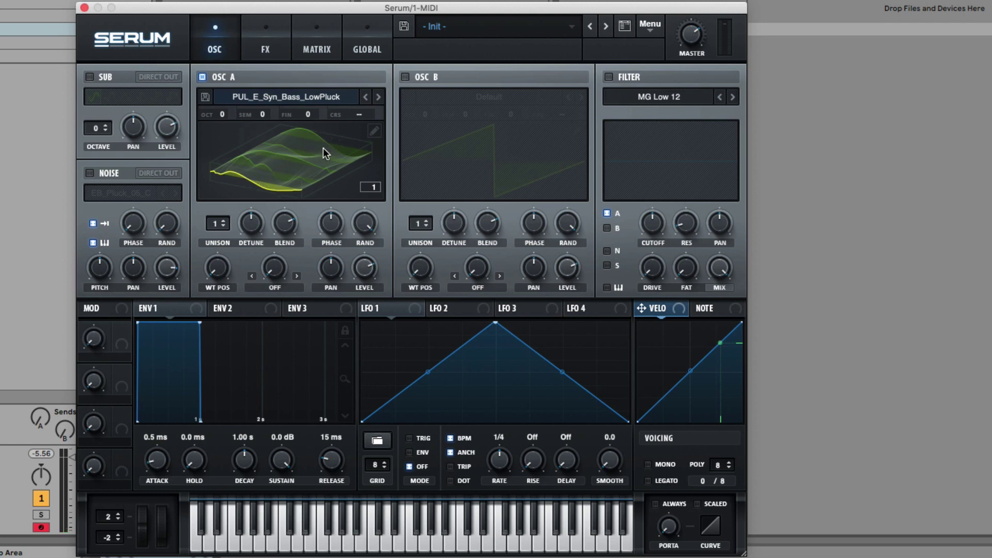
Route envelope 2 to OSC A's wavetable position with 0% sustain, 428 ms decay, and octave -2
left_click(247, 312)
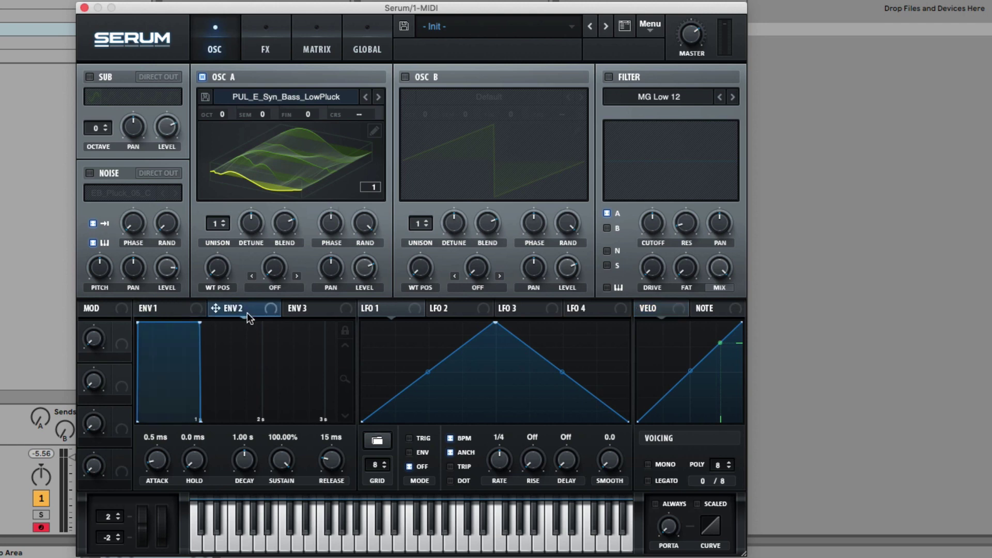
left_click_drag(215, 309, 233, 555)
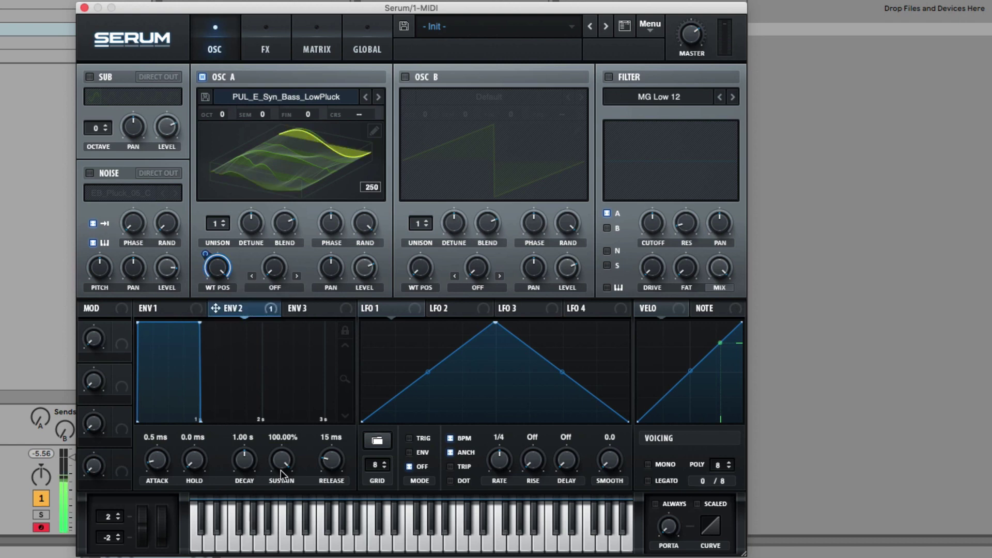
left_click_drag(281, 470, 282, 499)
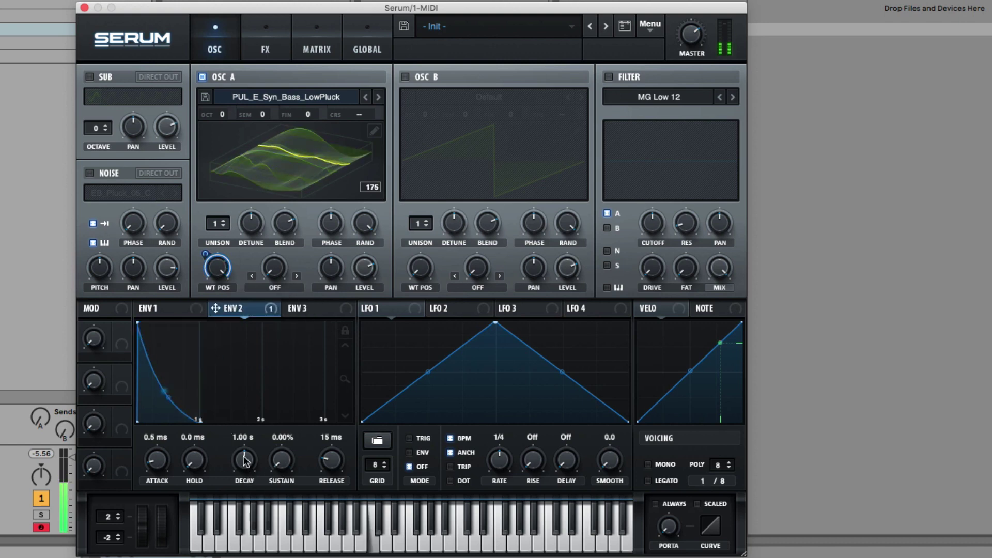
mouse_move(244, 456)
left_mouse_down()
mouse_move(244, 466)
mouse_move(247, 453)
left_mouse_up()
left_click_drag(222, 116, 219, 150)
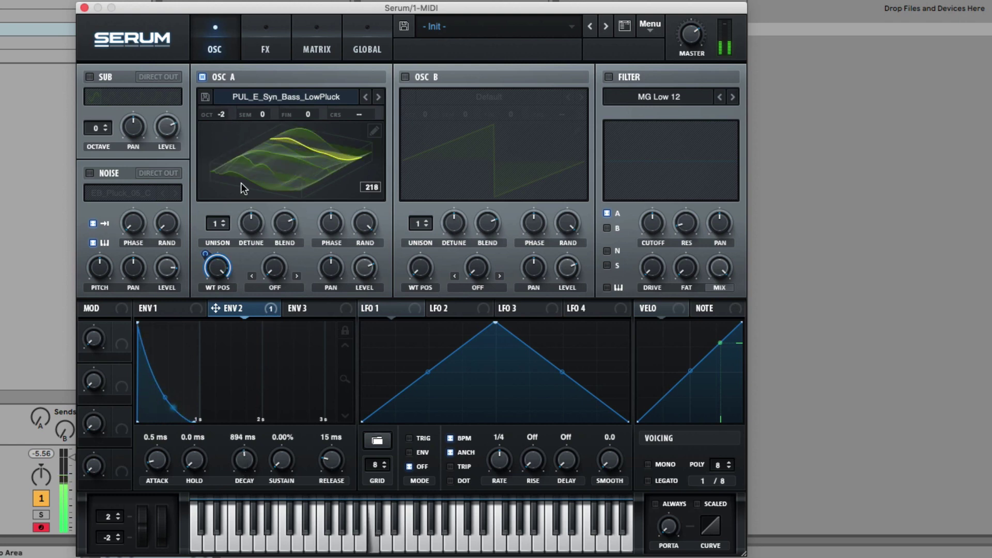
mouse_move(240, 467)
left_mouse_down()
mouse_move(246, 441)
mouse_move(247, 465)
left_mouse_up()
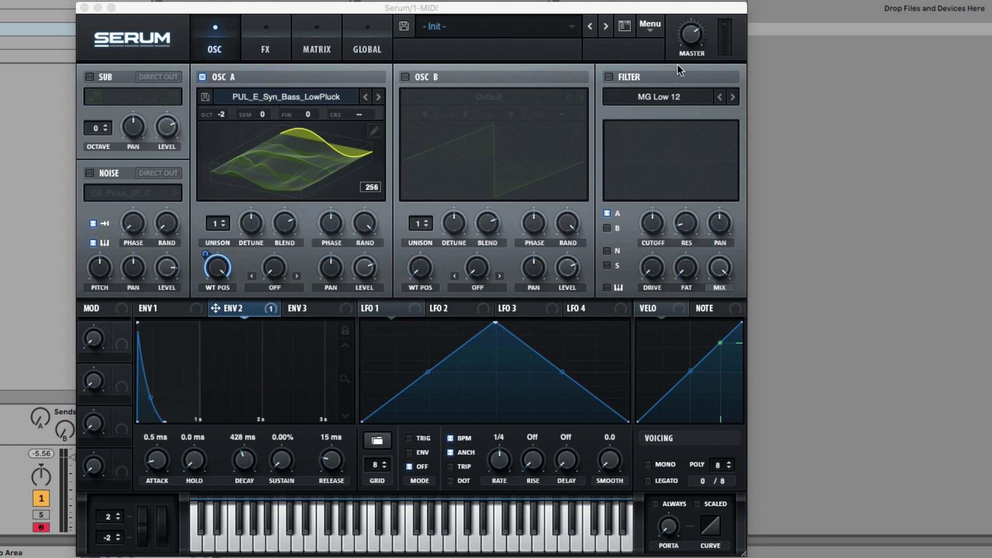
Copy OSC A with mods into OSC B, then set B to +7 semitones, octave -1, level 27%
left_click(652, 25)
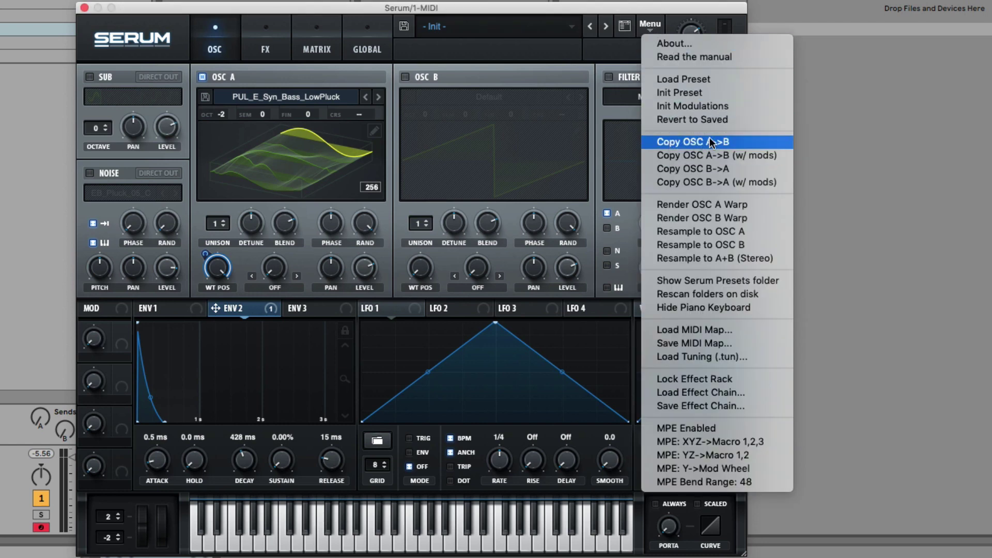
left_click(738, 155)
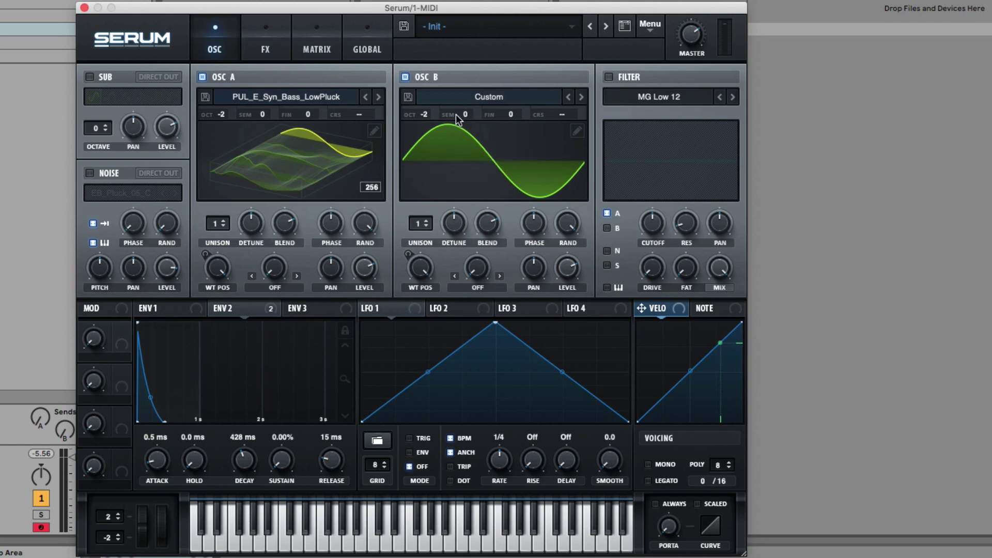
left_click_drag(476, 116, 466, 62)
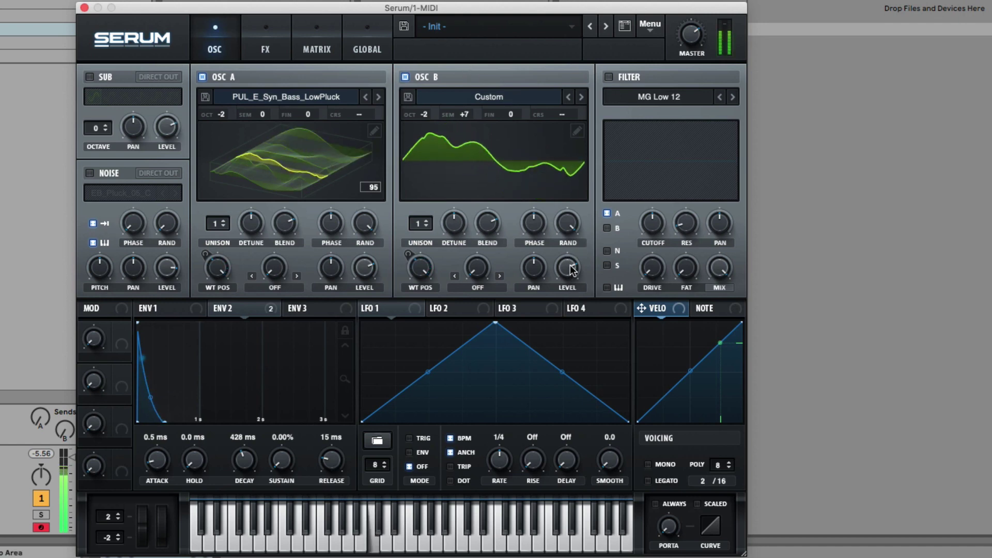
left_click_drag(569, 239, 557, 178)
left_click_drag(424, 111, 426, 100)
left_click_drag(565, 269, 569, 303)
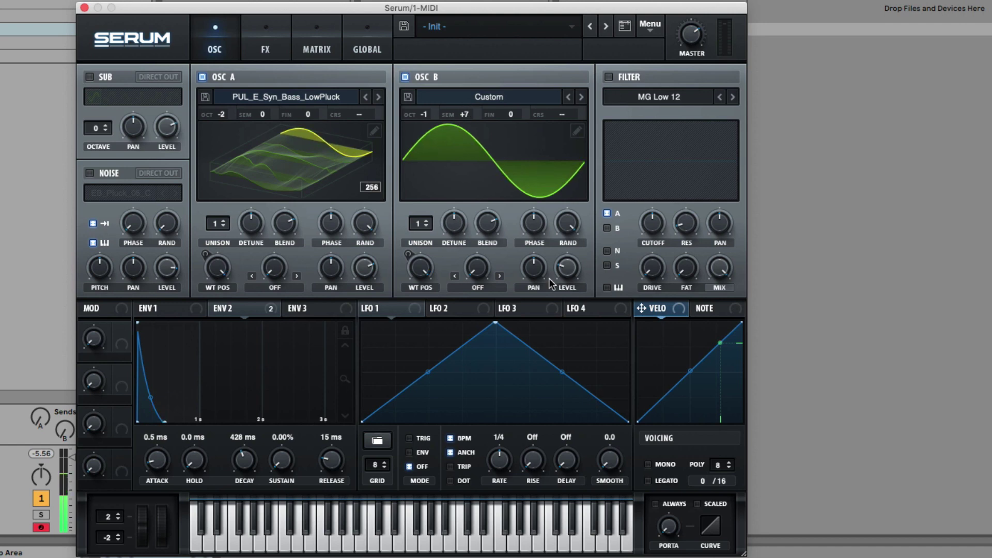
Re-enable OSC B and turn on the EB_Pluck_05_C noise layer at about 45% level
left_click(405, 77)
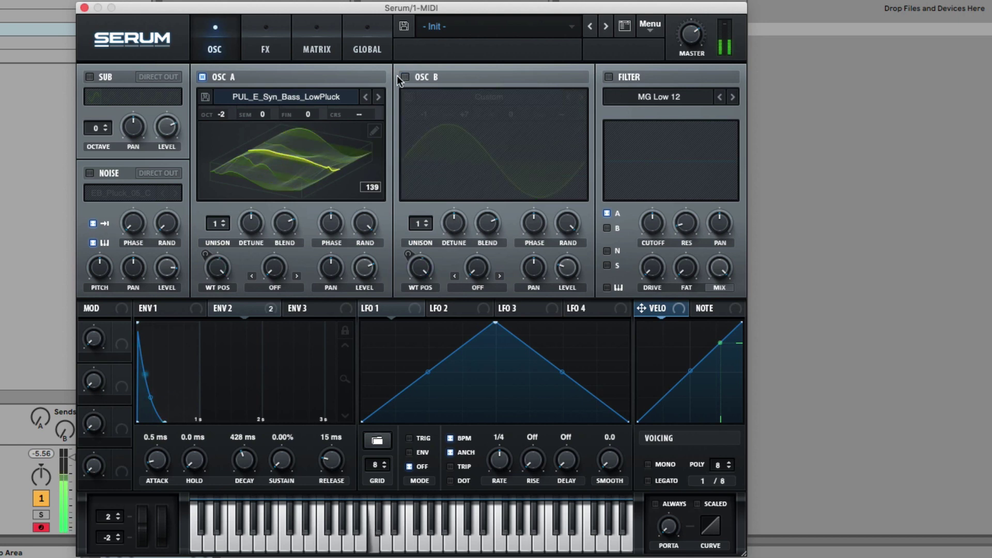
left_click(405, 78)
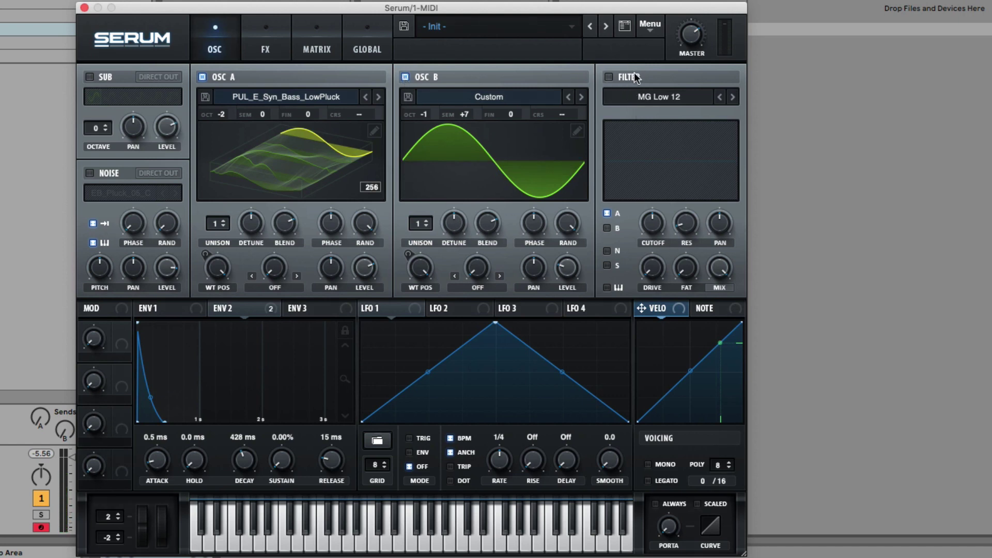
left_click(90, 174)
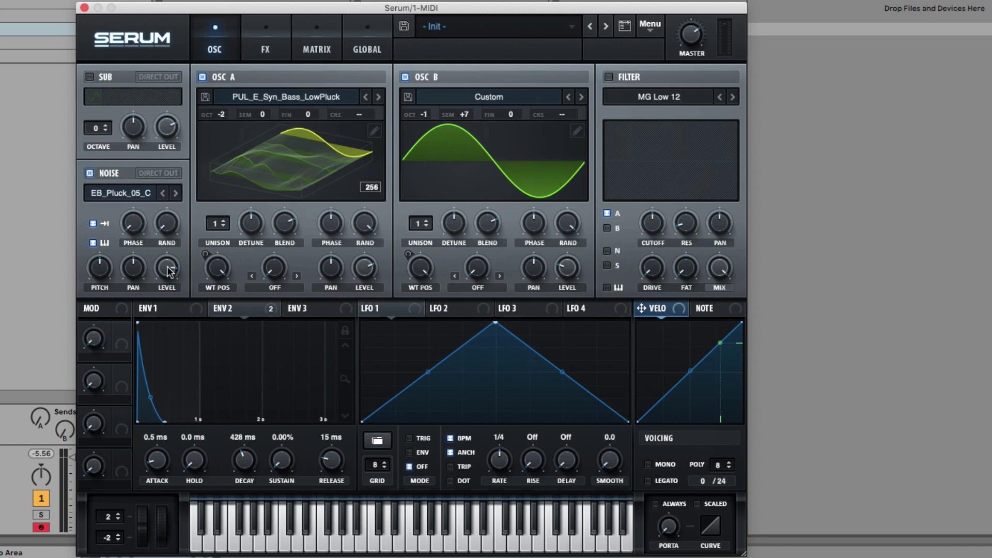
mouse_move(172, 280)
left_mouse_down()
mouse_move(169, 296)
mouse_move(169, 277)
left_mouse_up()
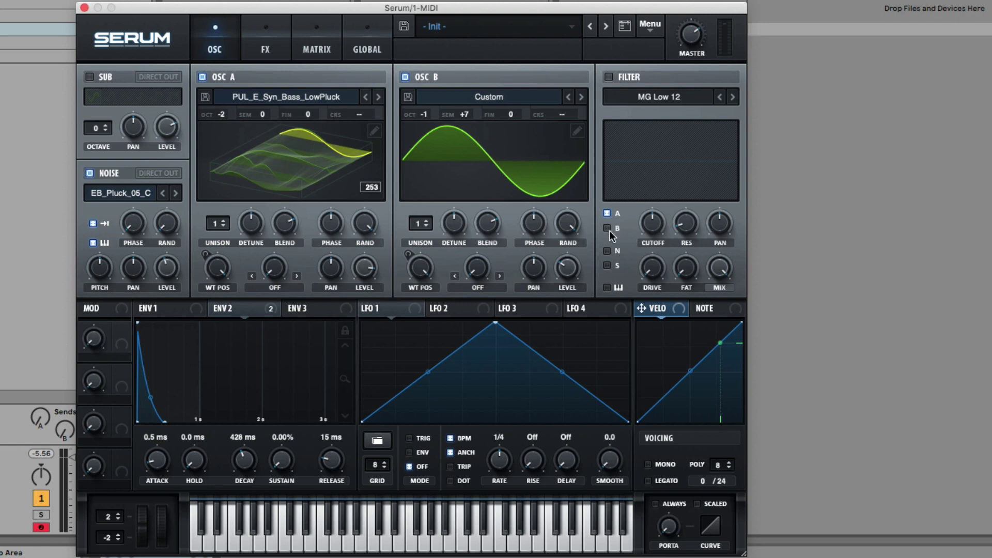
Switch on the filter with noise routed through it and cutoff at about 360 Hz
left_click(608, 251)
left_click(609, 77)
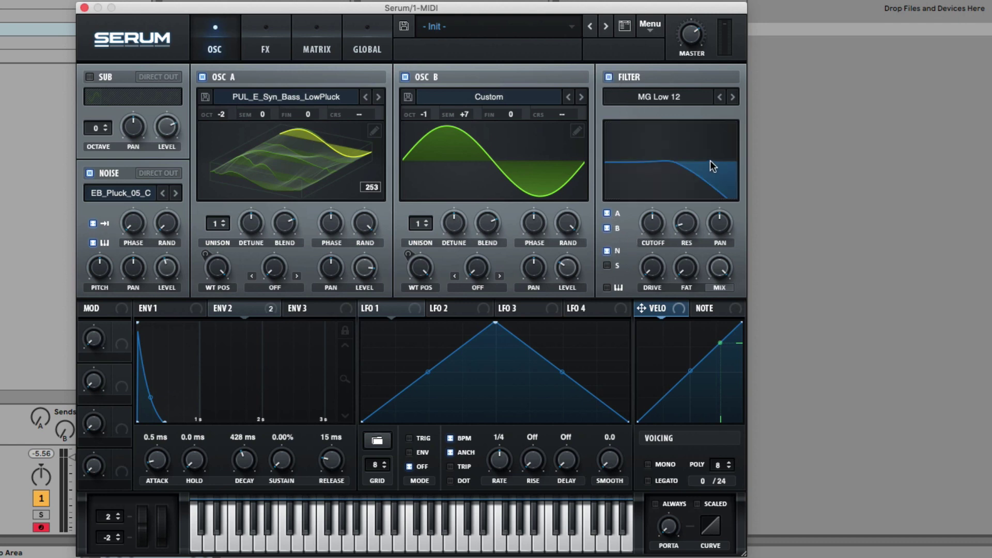
left_click_drag(648, 230, 656, 155)
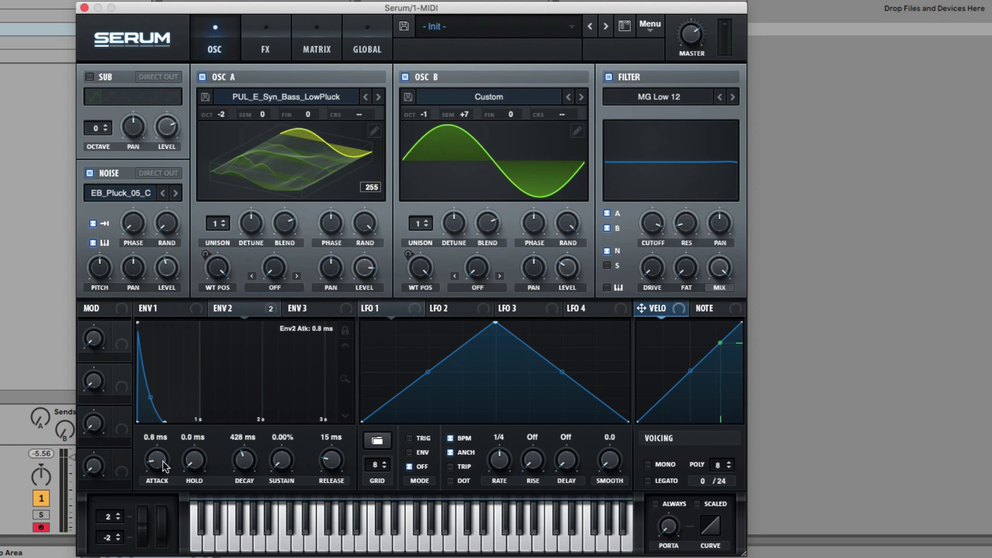
Set envelope 2's attack to 2.3 ms, assign it to the filter cutoff, and set decay to 445 ms
scroll(163, 460, "up", 4)
scroll(164, 460, "up", 2)
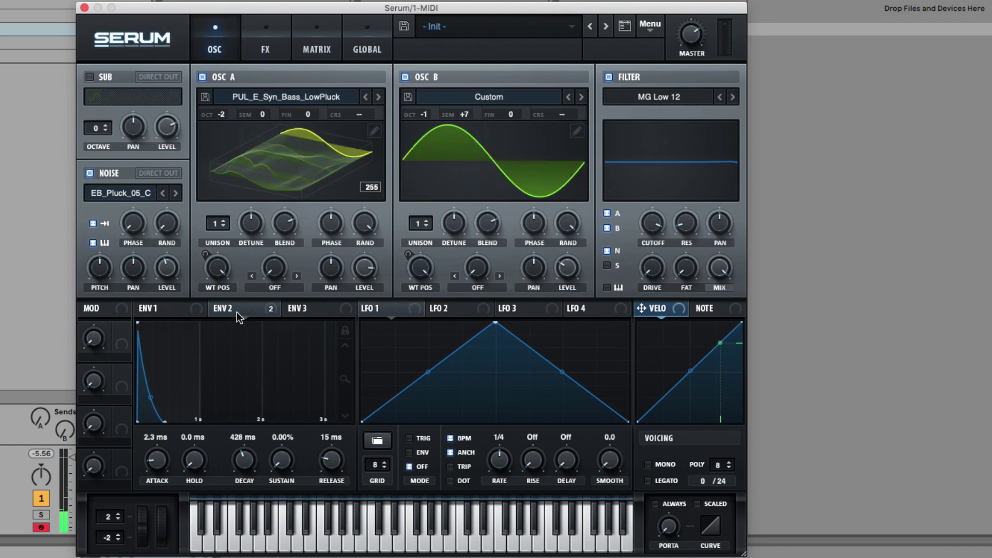
mouse_move(223, 309)
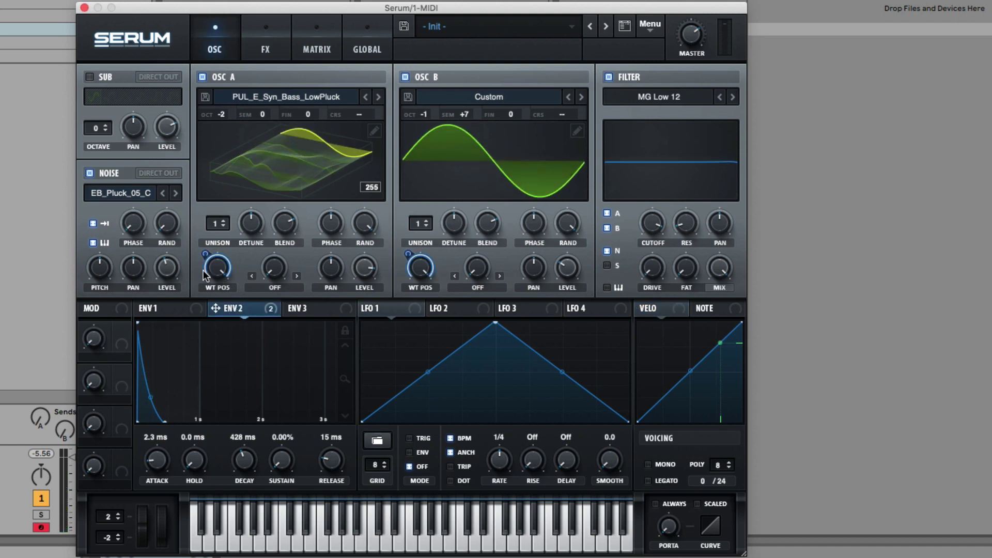
left_click_drag(215, 308, 657, 311)
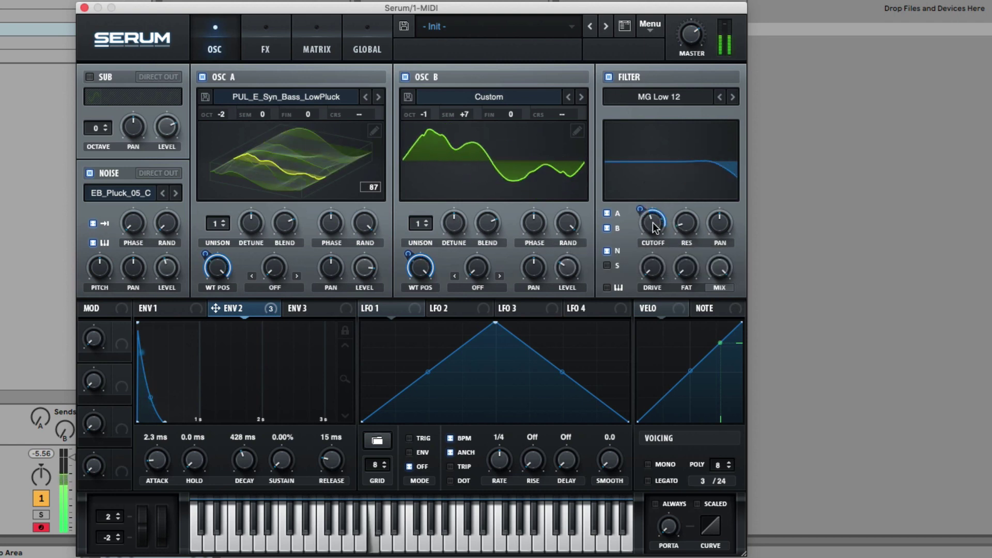
mouse_move(243, 459)
left_mouse_down()
mouse_move(244, 475)
mouse_move(246, 464)
left_mouse_up()
Change the filter type to LN 12, lower cutoff to 130 Hz, and raise the notch frequency
left_click(657, 99)
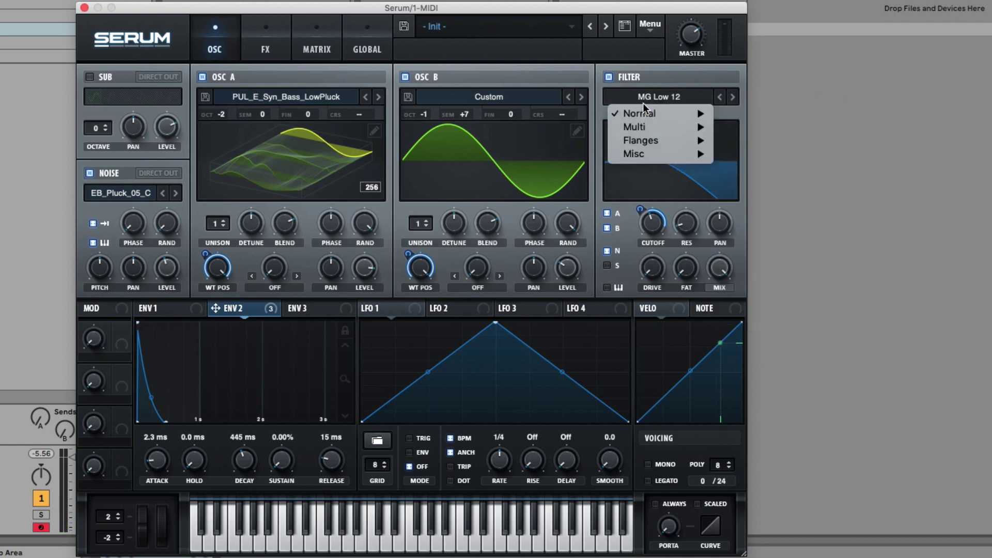
mouse_move(636, 111)
mouse_move(646, 127)
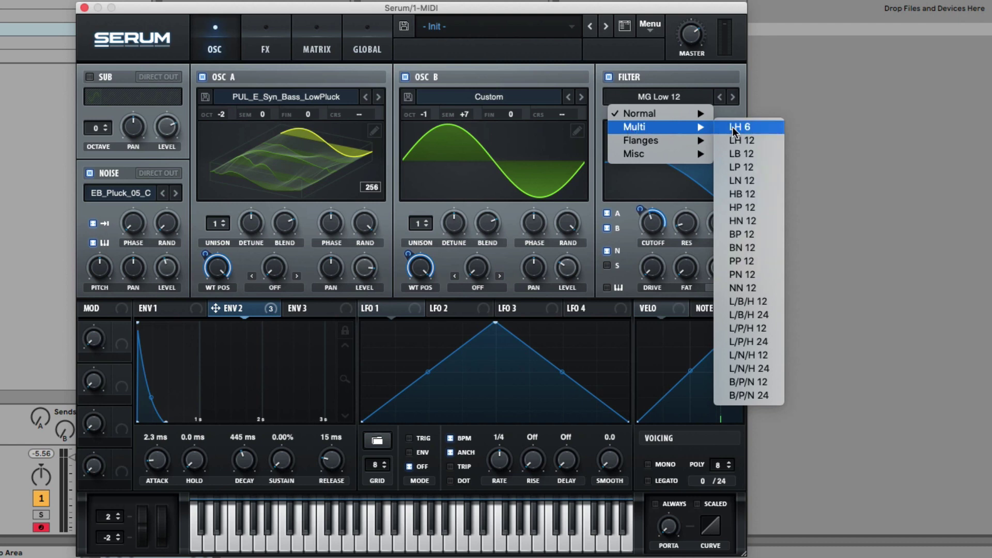
left_click(747, 182)
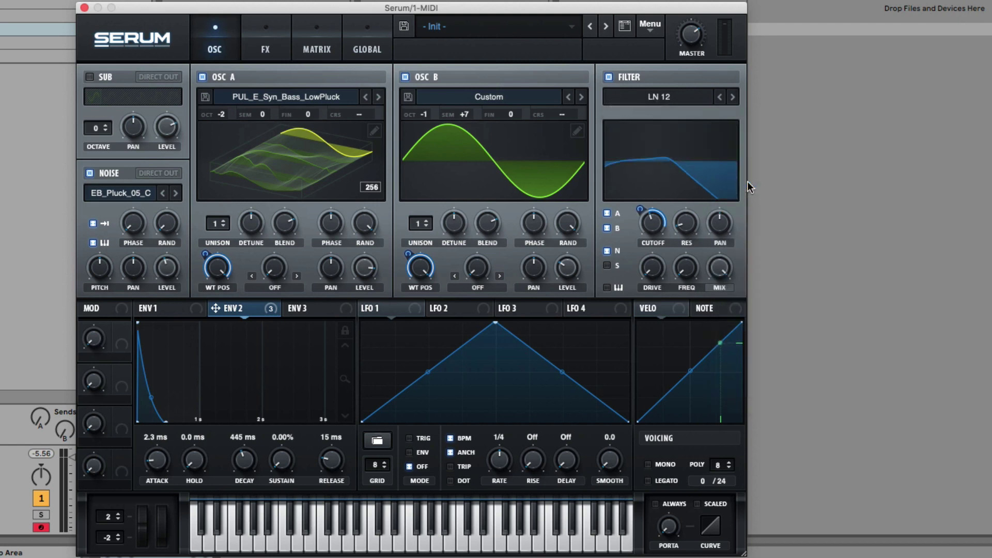
left_click_drag(658, 220, 651, 185)
mouse_move(683, 271)
left_mouse_down()
mouse_move(677, 197)
mouse_move(690, 229)
mouse_move(688, 274)
mouse_move(693, 253)
mouse_move(681, 279)
mouse_move(693, 258)
left_mouse_up()
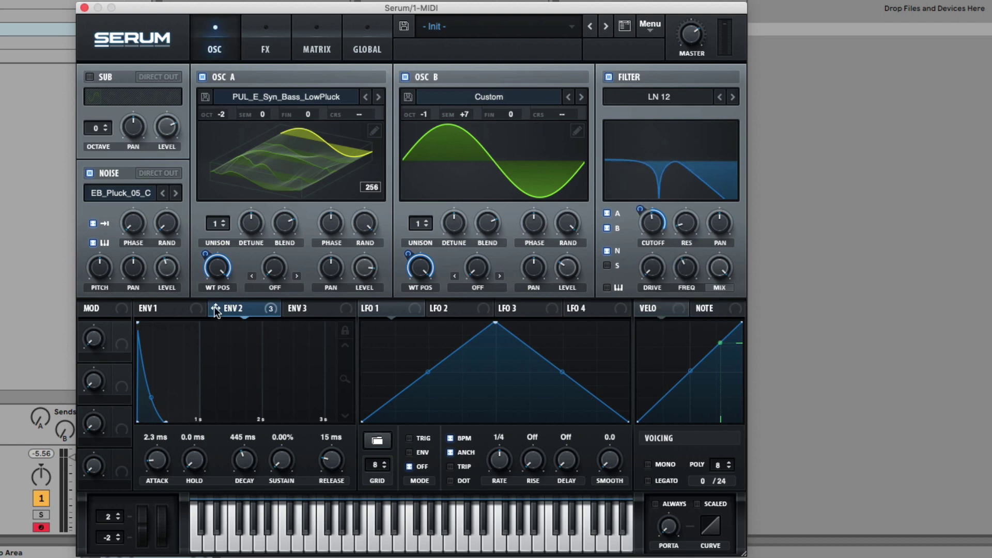
Modulate the notch frequency from envelope 2 by -29 and deepen its cutoff sweep
left_click_drag(215, 312, 680, 272)
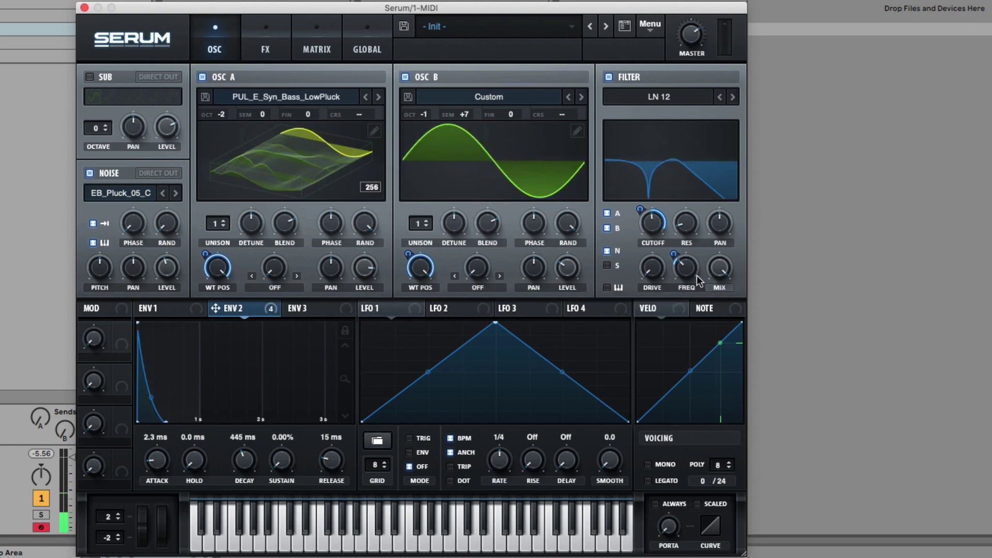
left_click_drag(678, 265, 675, 272)
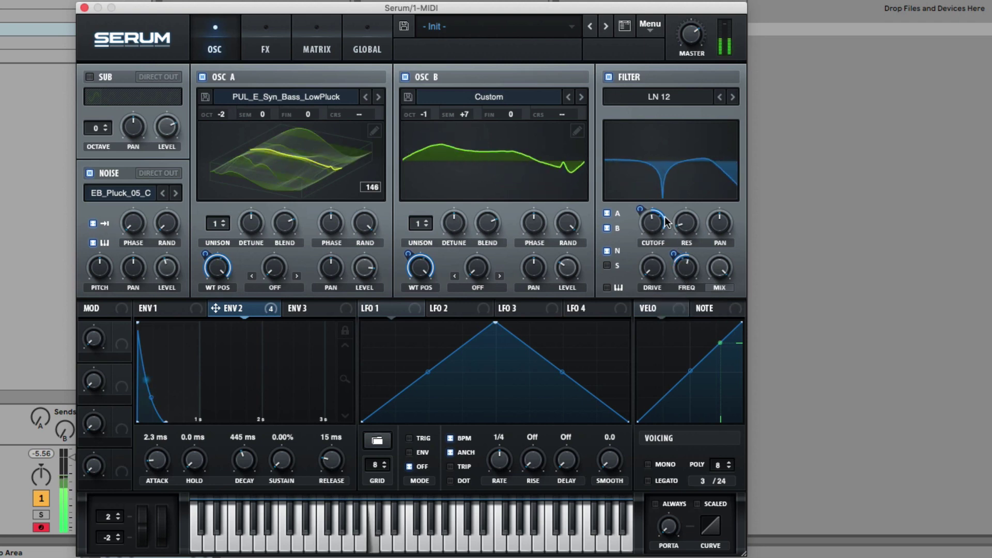
mouse_move(642, 210)
left_mouse_down()
mouse_move(636, 225)
mouse_move(634, 197)
mouse_move(643, 210)
left_mouse_up()
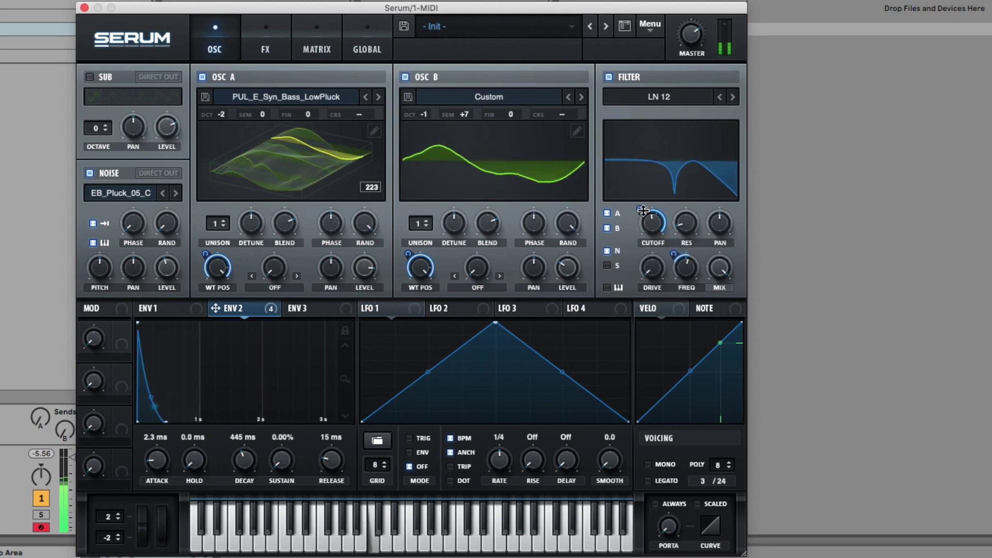
mouse_move(646, 247)
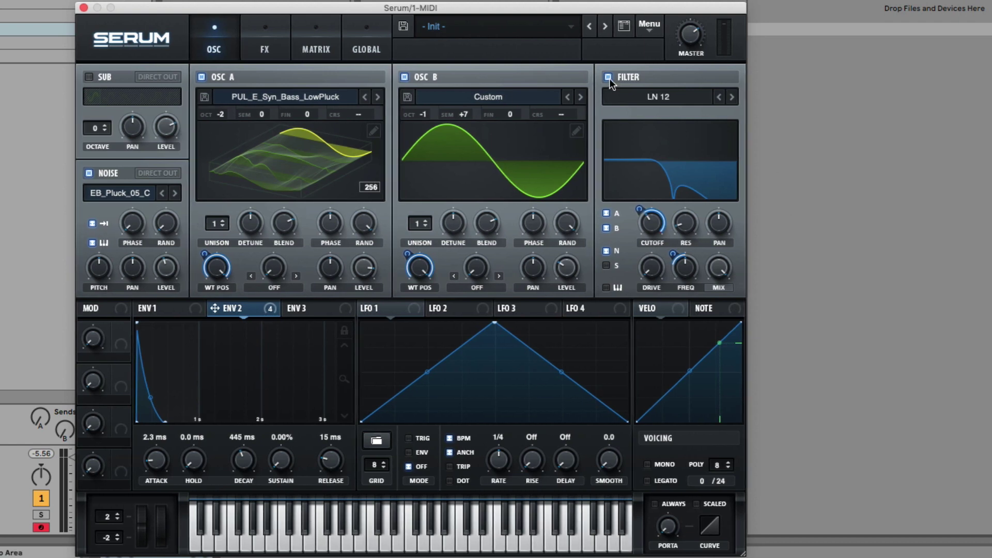
Move the Compressor to the top of the FX chain and switch it on
left_click(262, 42)
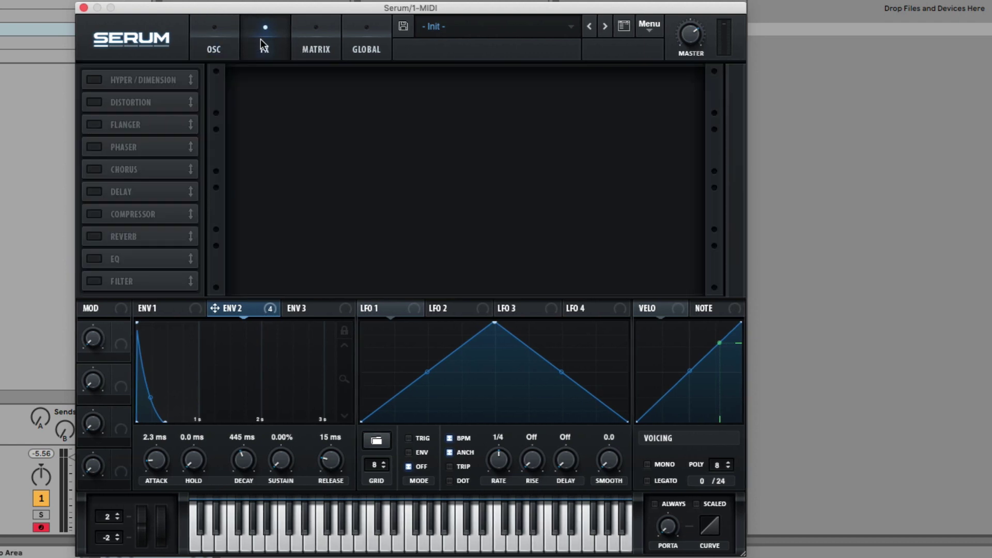
left_click(213, 54)
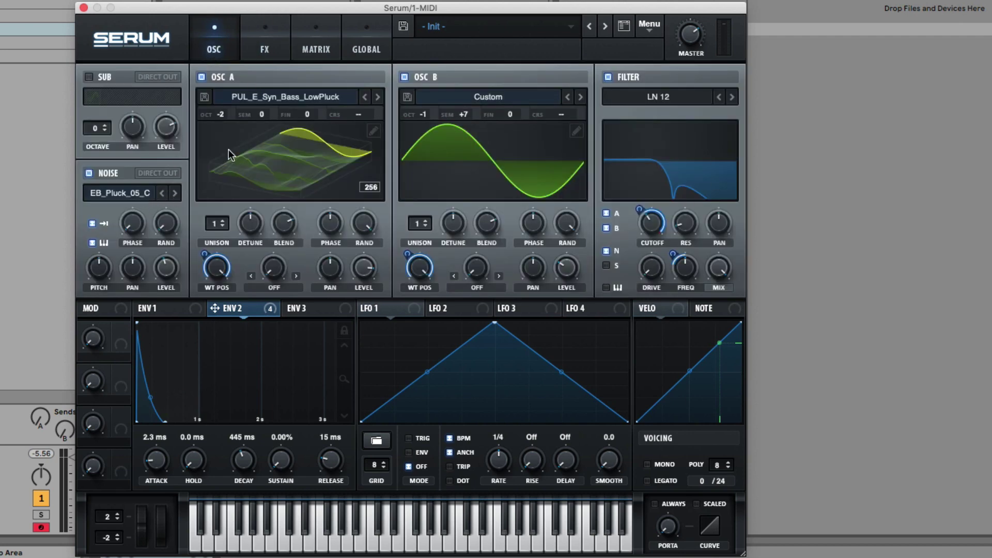
left_click(268, 42)
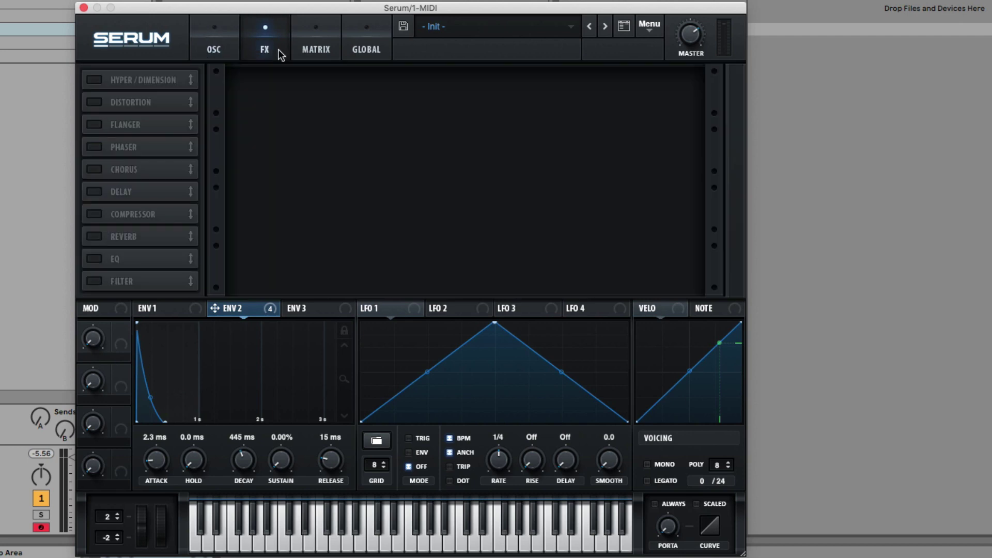
left_click_drag(131, 212, 143, 73)
left_click(94, 80)
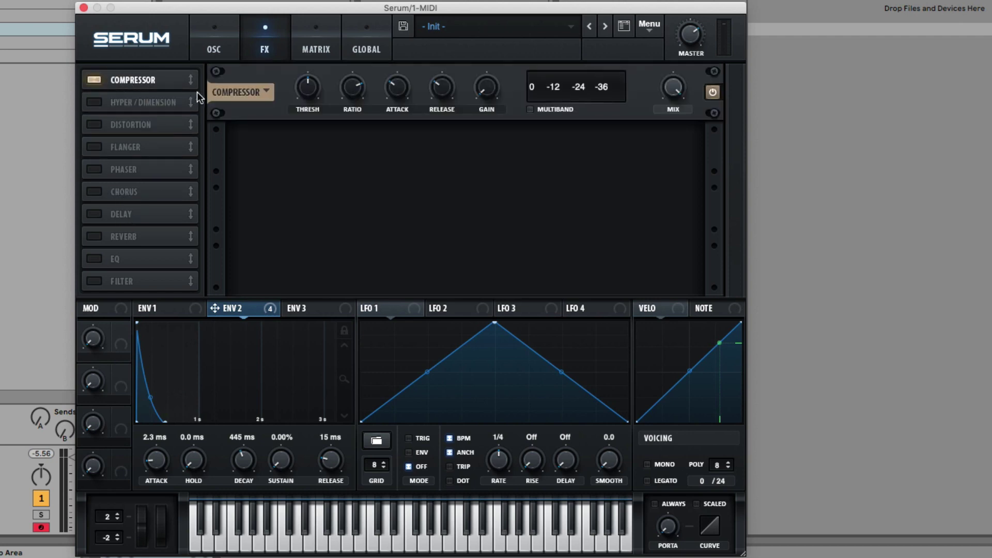
Enable the compressor's MULTIBAND mode
left_click(530, 110)
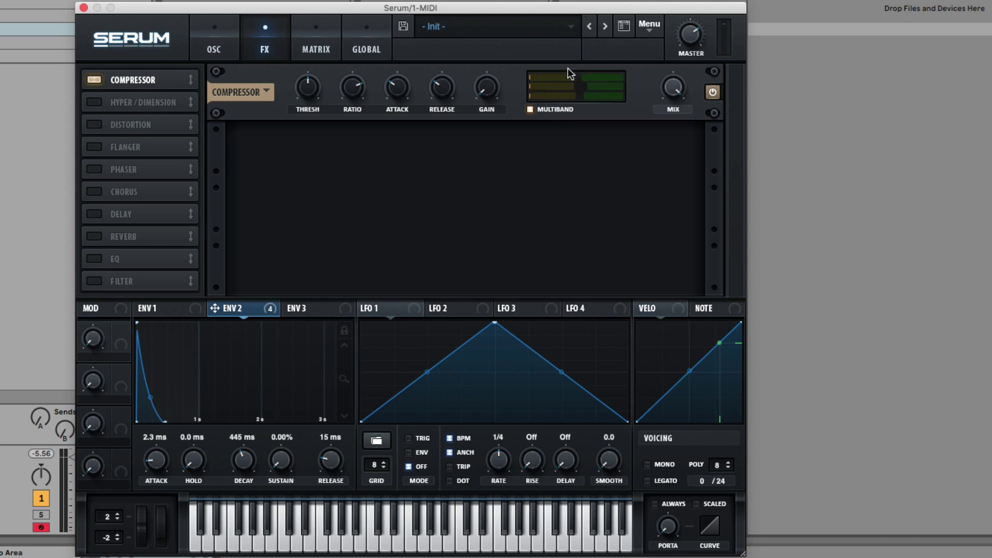
left_click(529, 110)
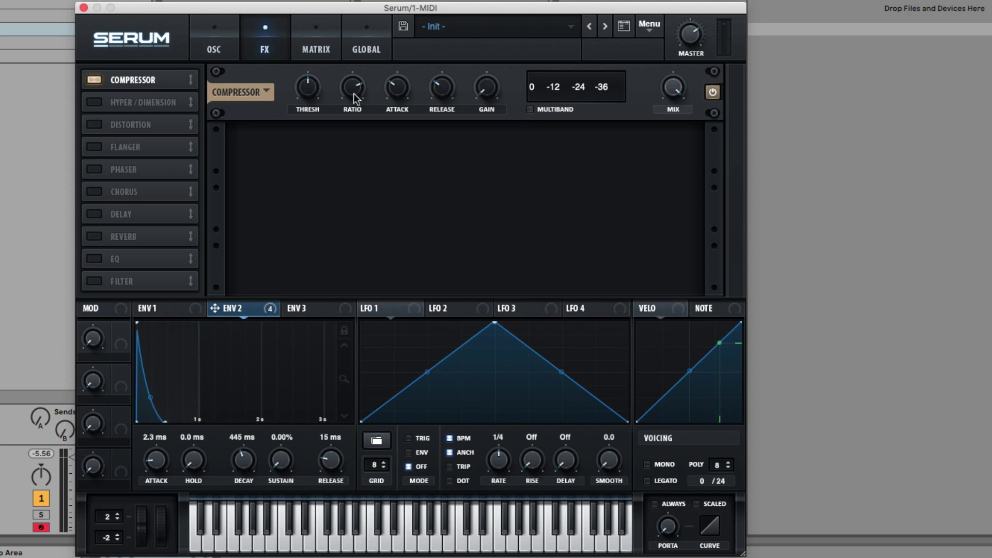
left_click(529, 109)
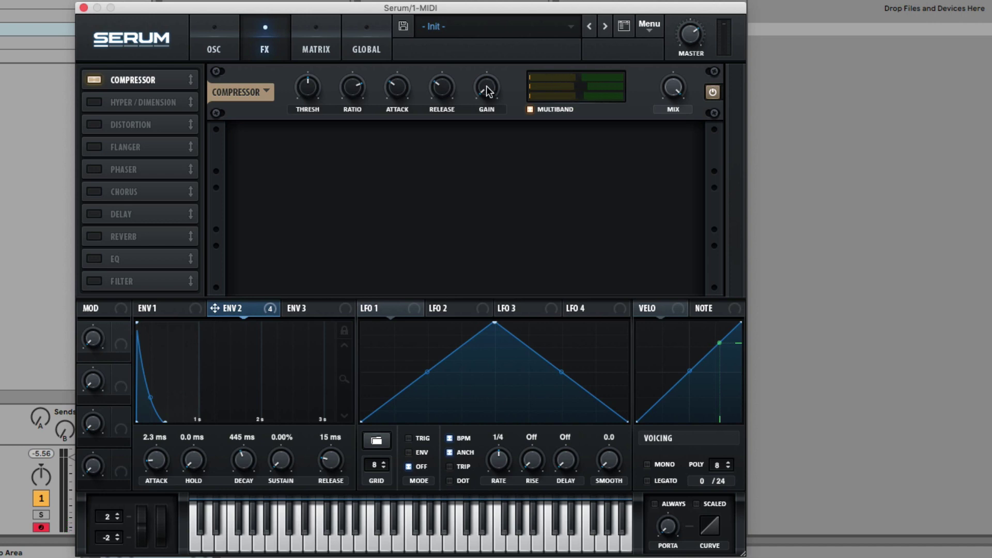
Lengthen envelope 1's release to about 126 ms
left_click(215, 45)
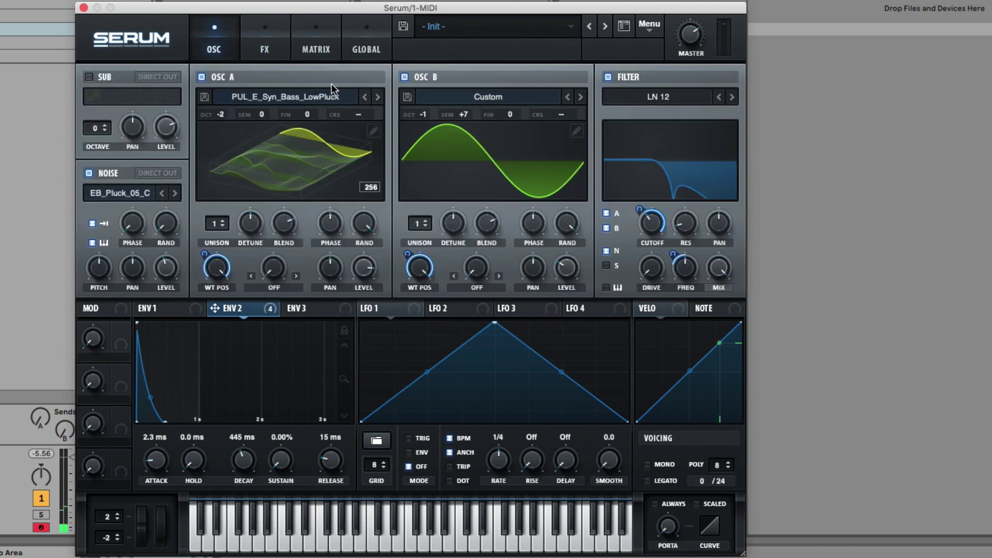
left_click(132, 308)
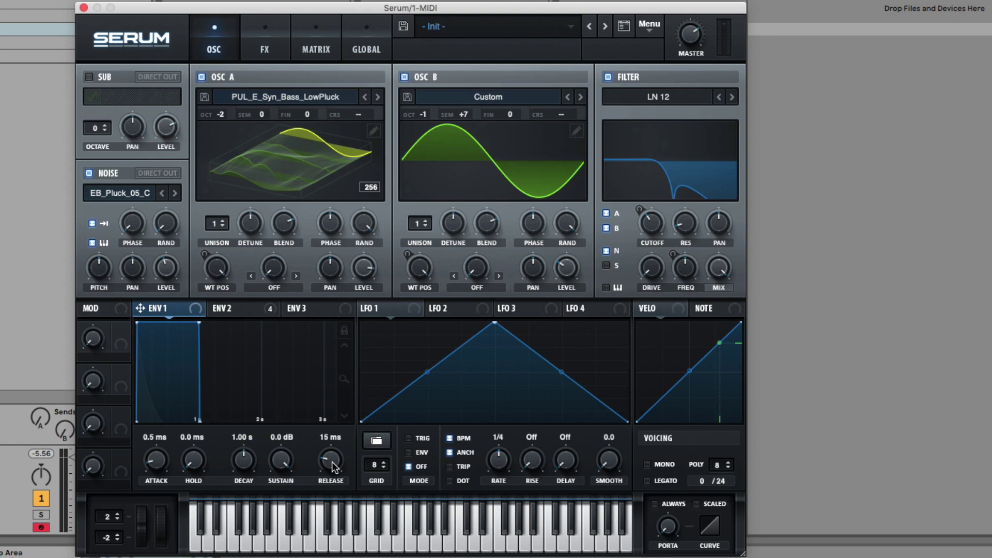
left_click_drag(332, 461, 331, 458)
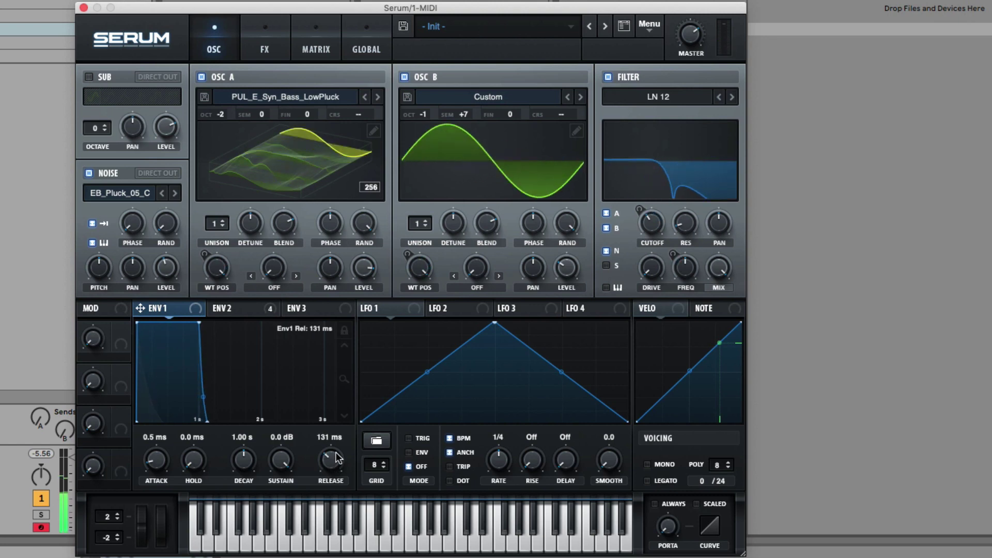
Set envelope 2's release to 29 ms and its attack to 4.2 ms
left_click(225, 308)
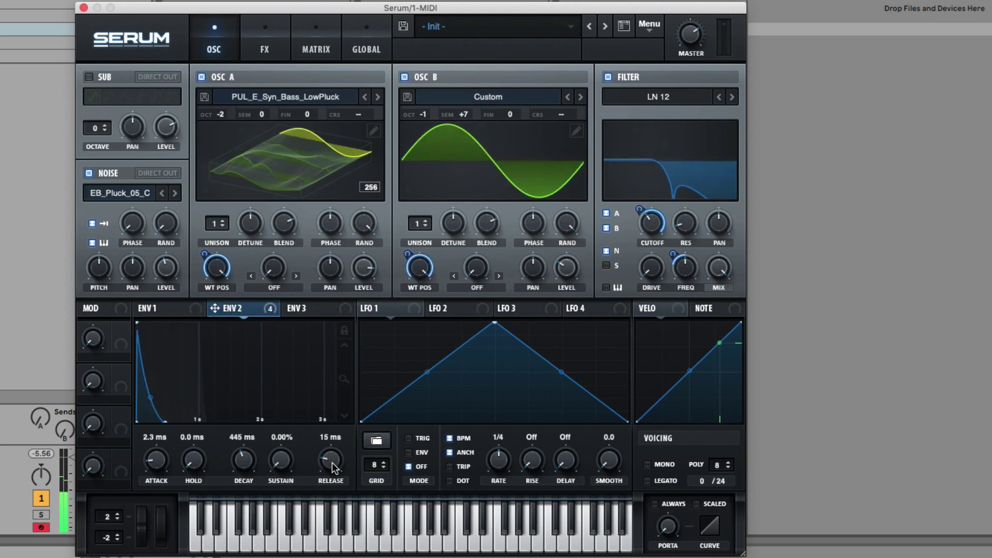
left_click_drag(331, 463, 333, 458)
left_click(199, 310)
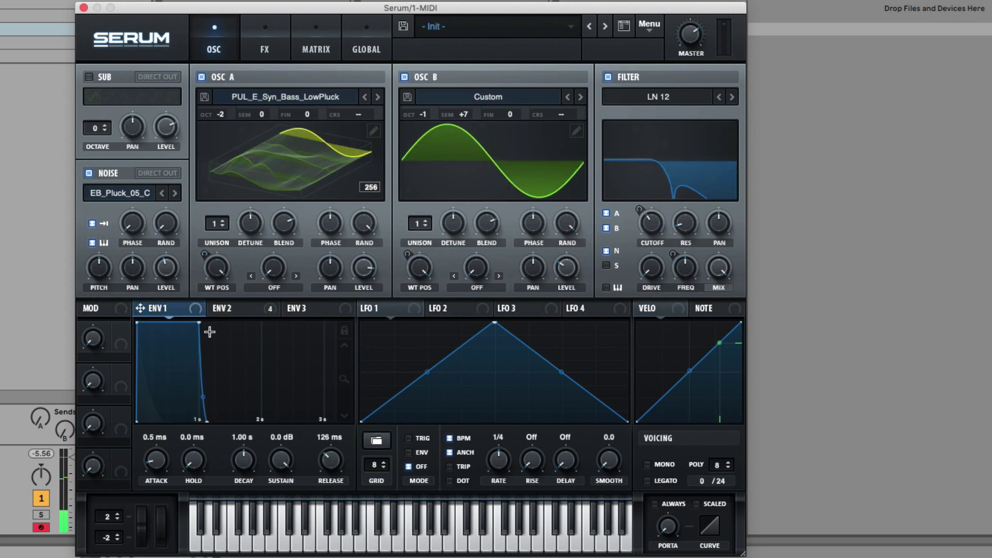
left_click(231, 310)
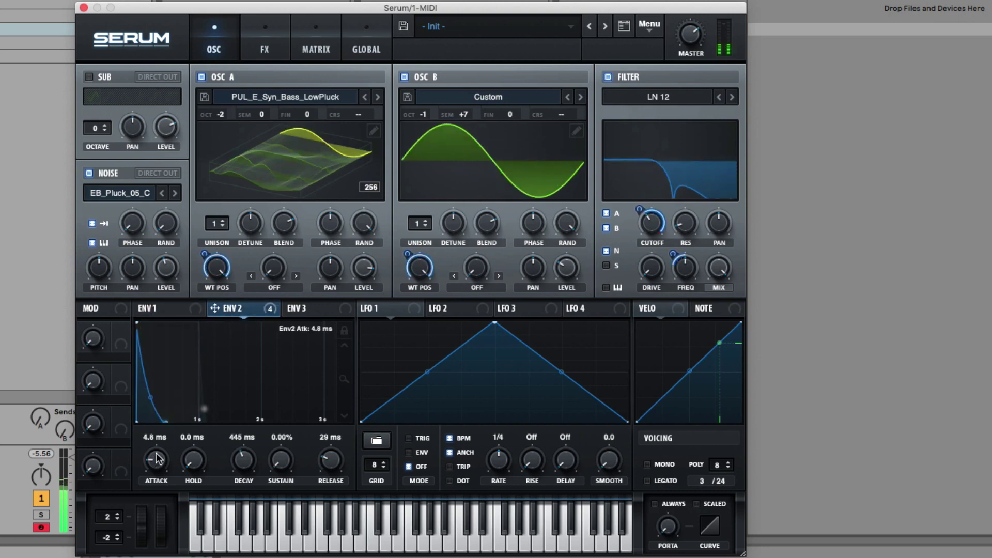
left_click_drag(157, 459, 158, 461)
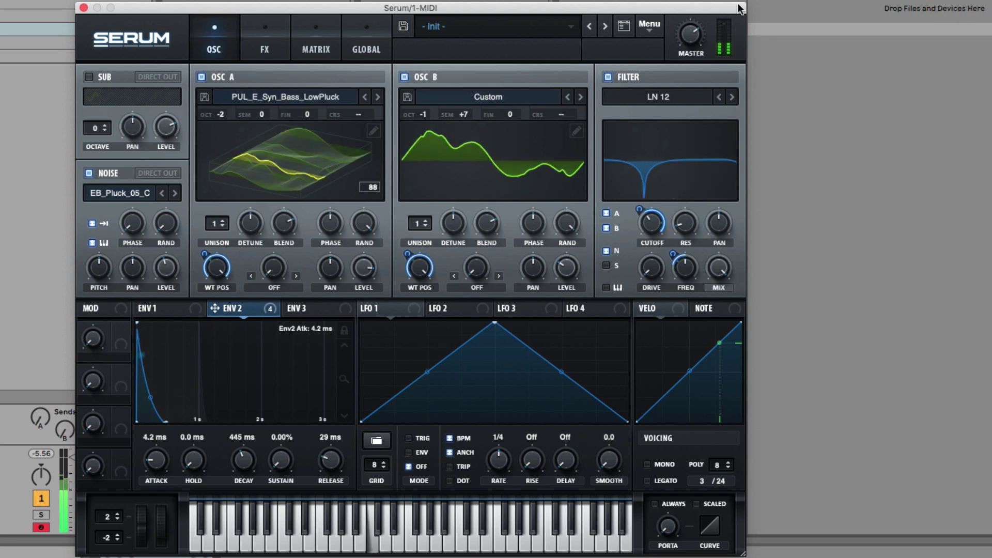
left_click(265, 44)
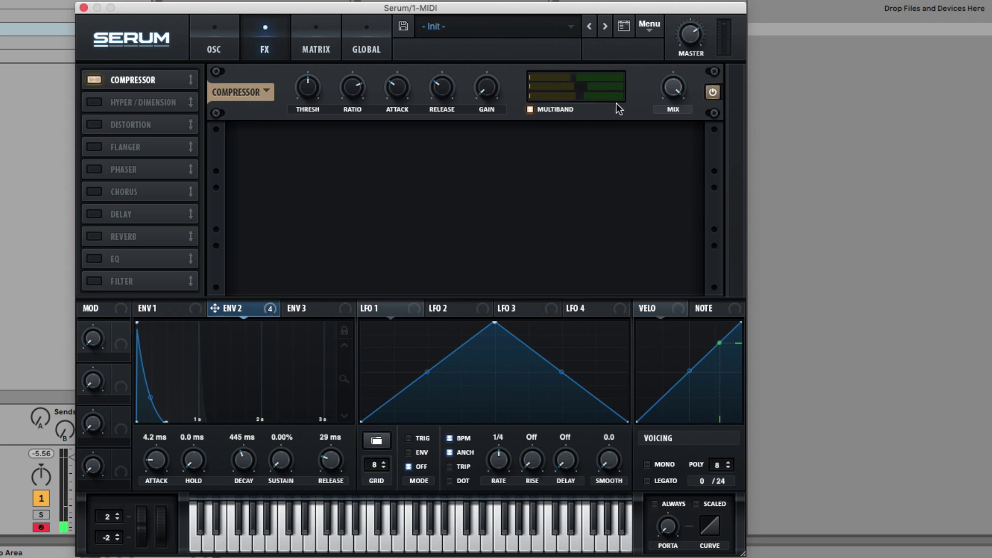
Set the compressor mix to 69
mouse_move(676, 104)
left_click_drag(675, 89, 675, 138)
mouse_move(671, 86)
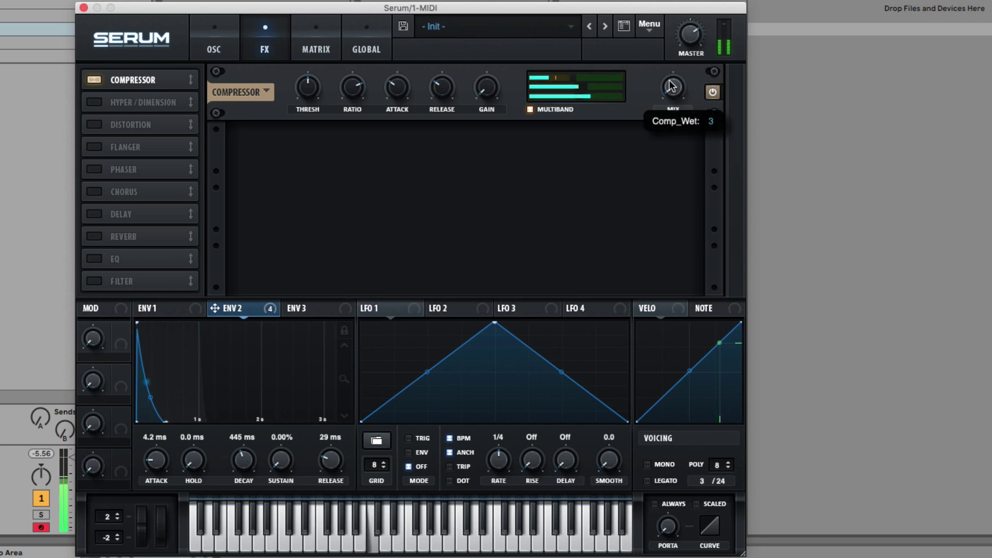
left_click_drag(670, 85, 680, 1)
Enable Hyper/Dimension with Hyper mix at zero and Dimension size at 31%
left_click(94, 102)
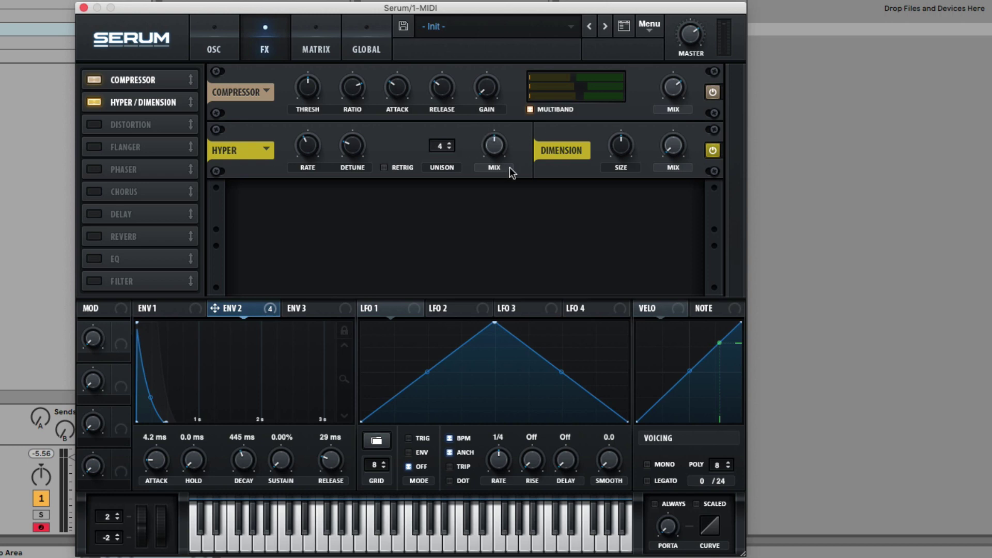
left_click_drag(494, 146, 494, 196)
left_click_drag(677, 157, 618, 156)
left_click_drag(672, 148, 671, 156)
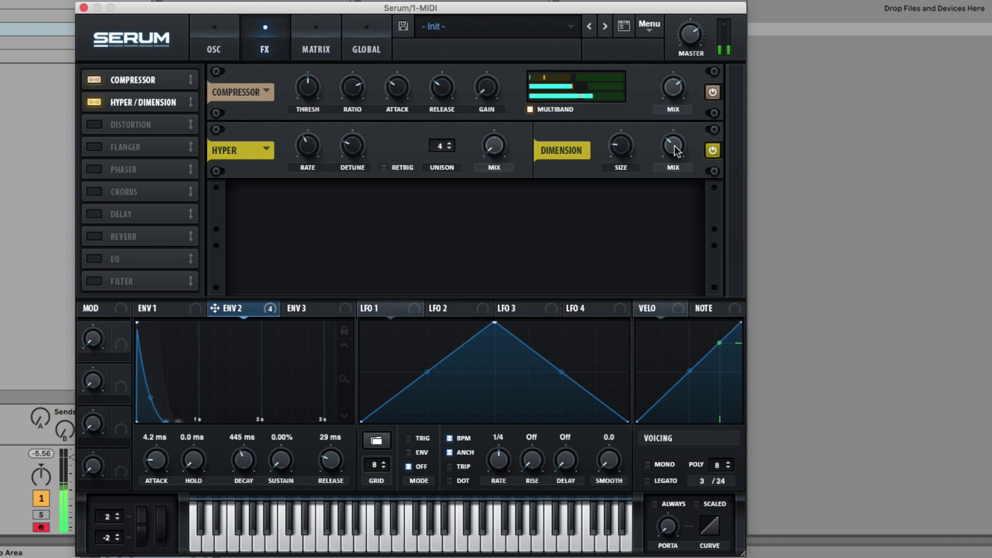
left_click_drag(622, 146, 627, 134)
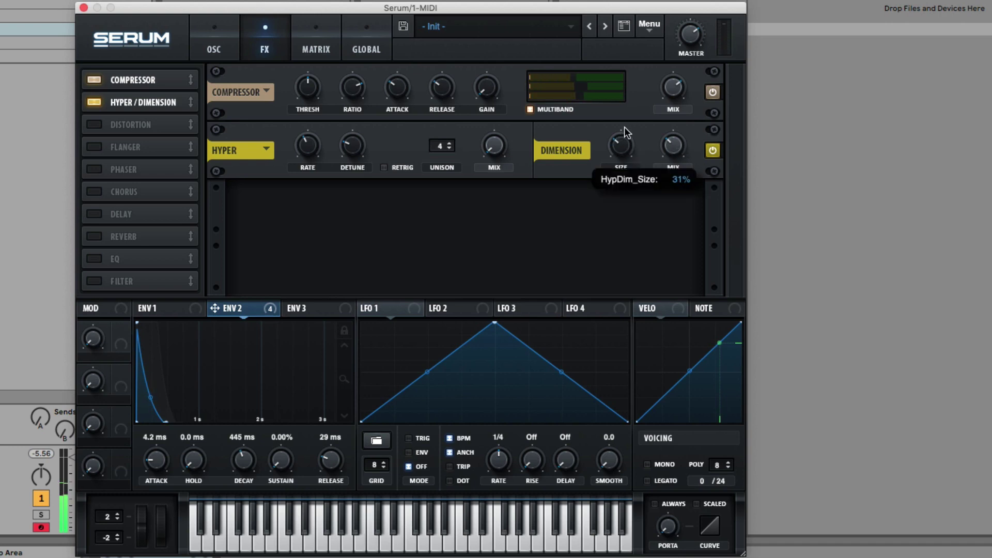
On the oscillator page, set OSC A unison to 3 voices and OSC B unison to 5
left_click(205, 46)
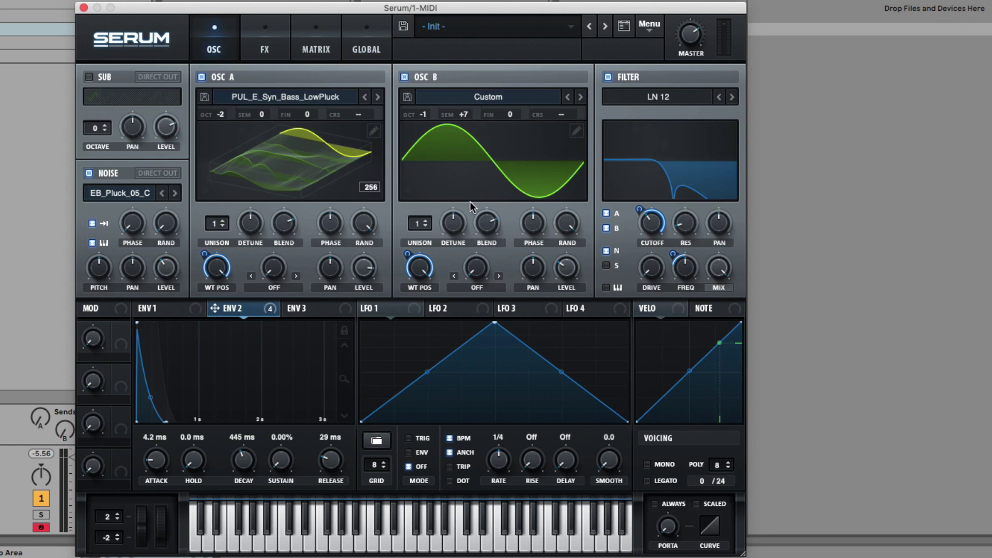
left_click_drag(217, 223, 206, 193)
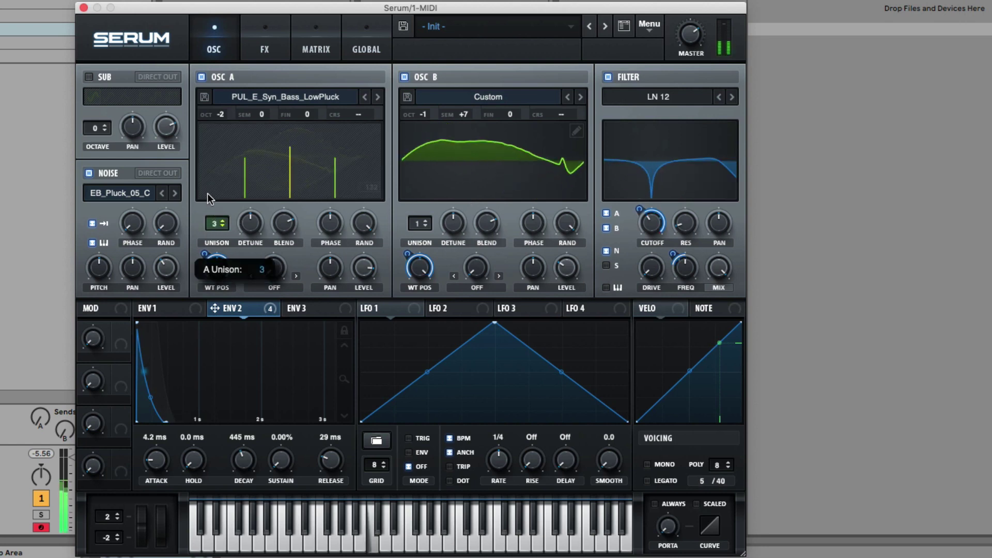
mouse_move(420, 221)
left_mouse_down()
mouse_move(420, 193)
mouse_move(419, 202)
left_mouse_up()
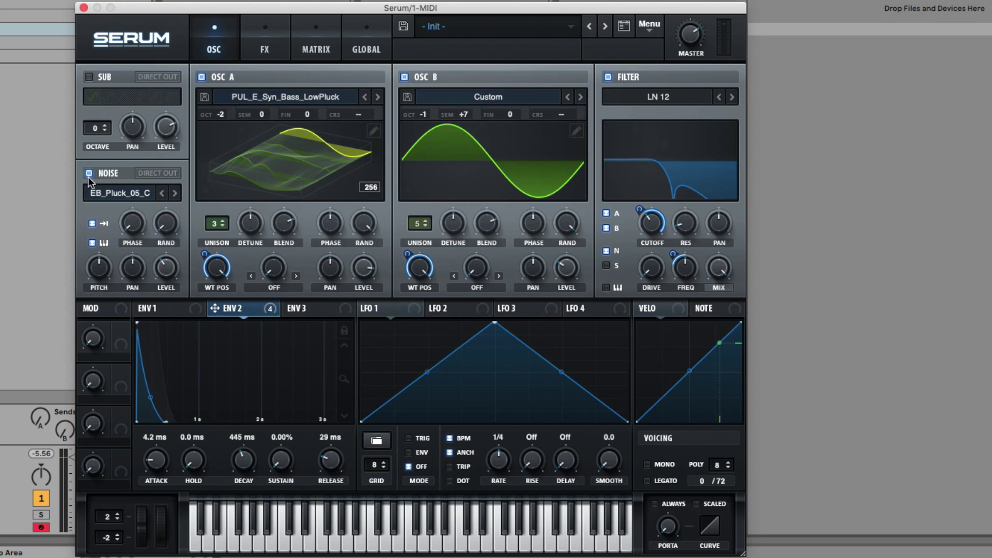
Route ENV 2 to the Noise LEVEL (amount 11) and raise Noise PITCH to 12.00 st
left_click_drag(223, 311, 158, 263)
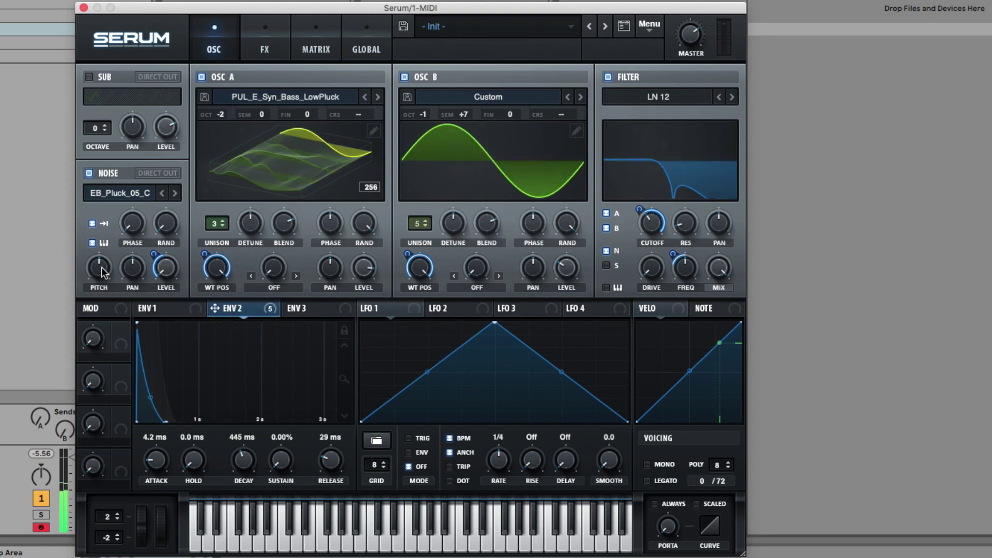
left_click_drag(106, 264, 100, 256)
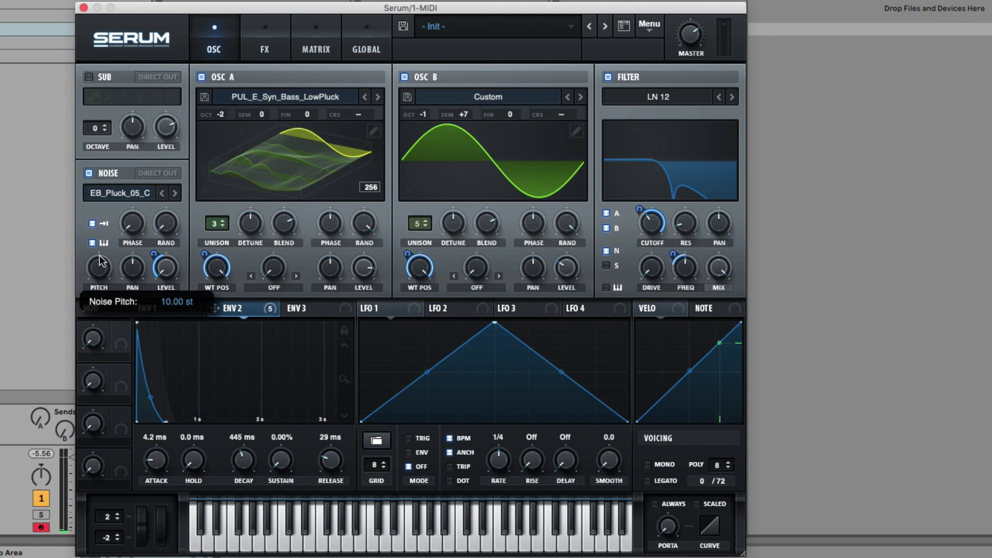
scroll(98, 266, "up", 2)
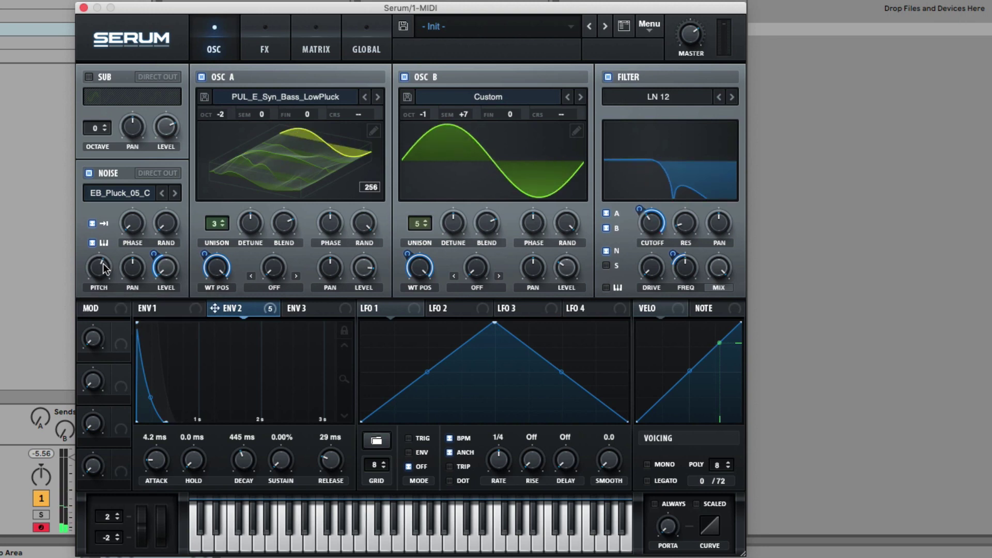
mouse_move(153, 283)
left_click(89, 173)
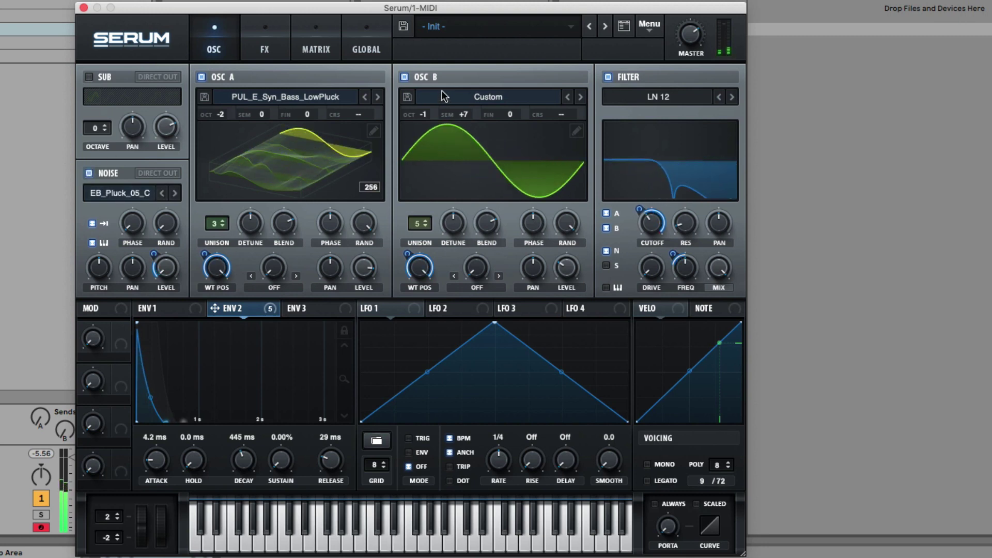
left_click(405, 76)
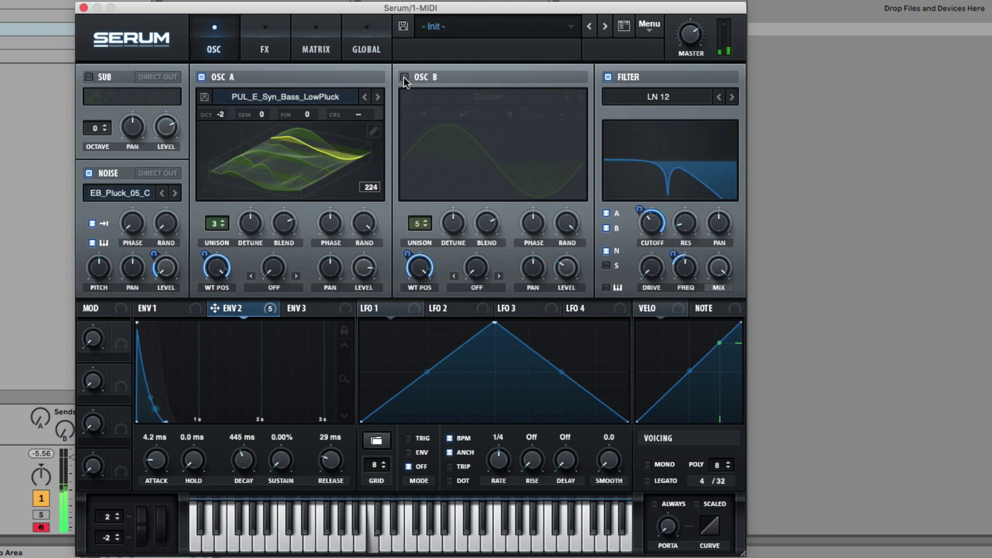
left_click(404, 76)
mouse_move(574, 271)
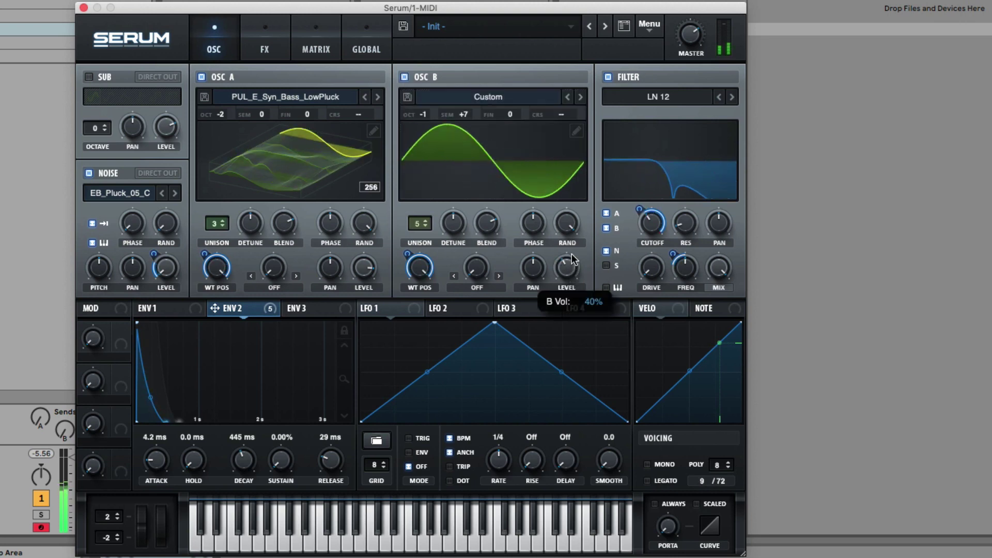
left_click_drag(573, 271, 567, 223)
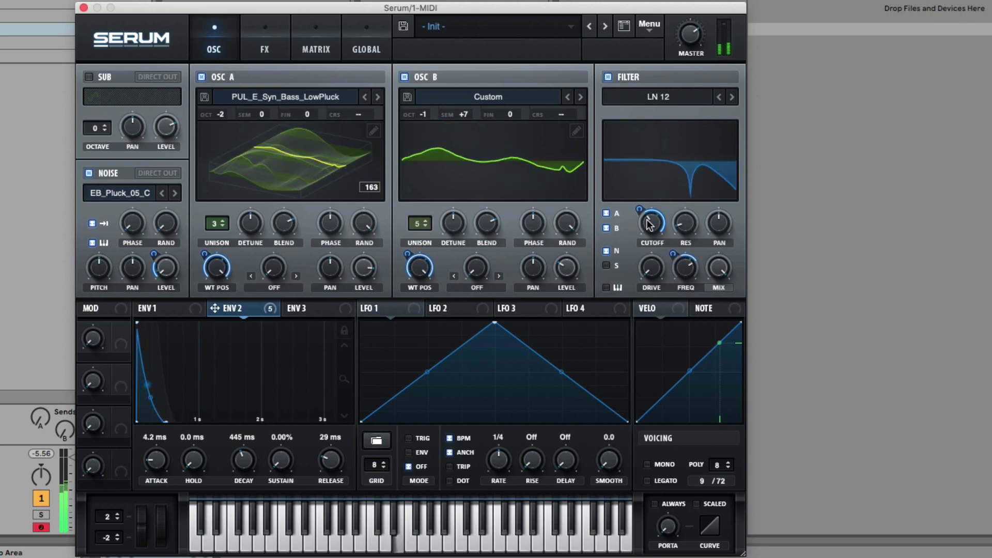
mouse_move(650, 221)
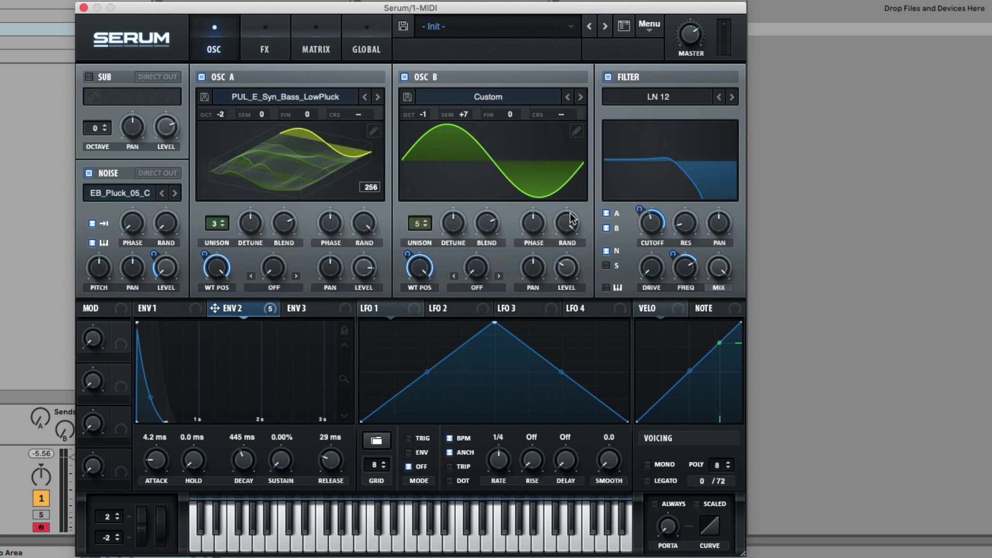
Assign Macro 1 to ENV 2 Decay, set the decay to 263 ms and adjust the modulation amount
left_click(240, 312)
left_click_drag(122, 331, 243, 463)
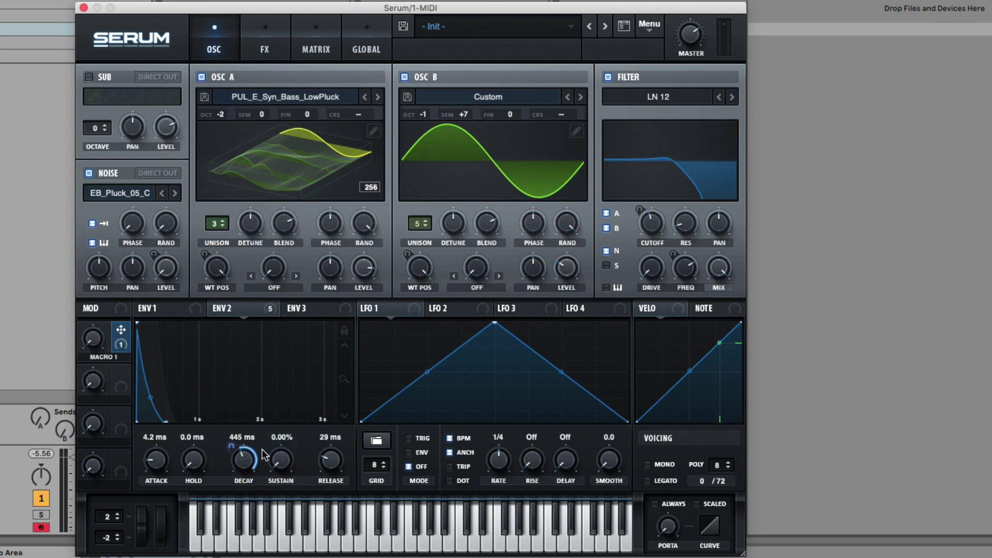
mouse_move(233, 447)
left_mouse_down()
mouse_move(232, 496)
mouse_move(239, 445)
left_mouse_up()
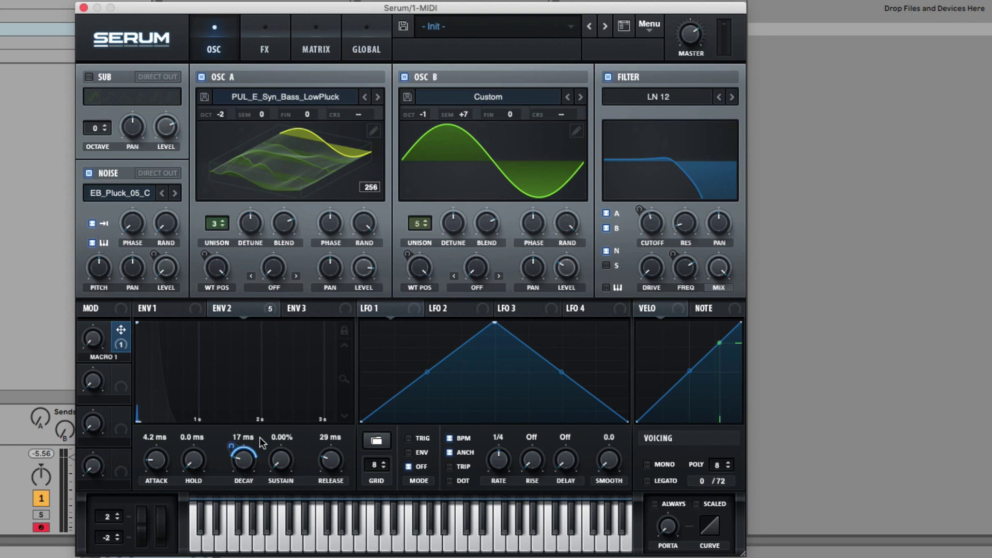
mouse_move(91, 339)
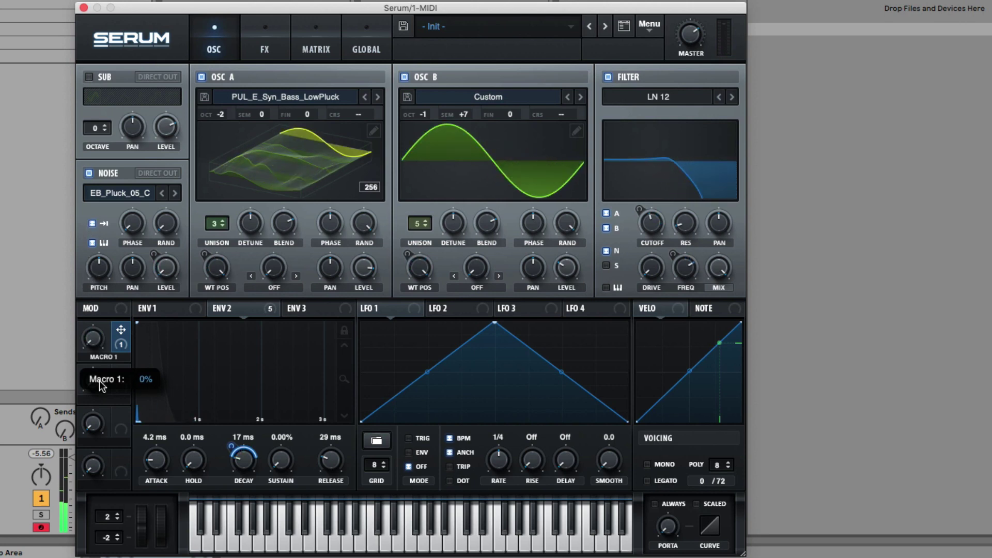
left_click_drag(244, 457, 250, 445)
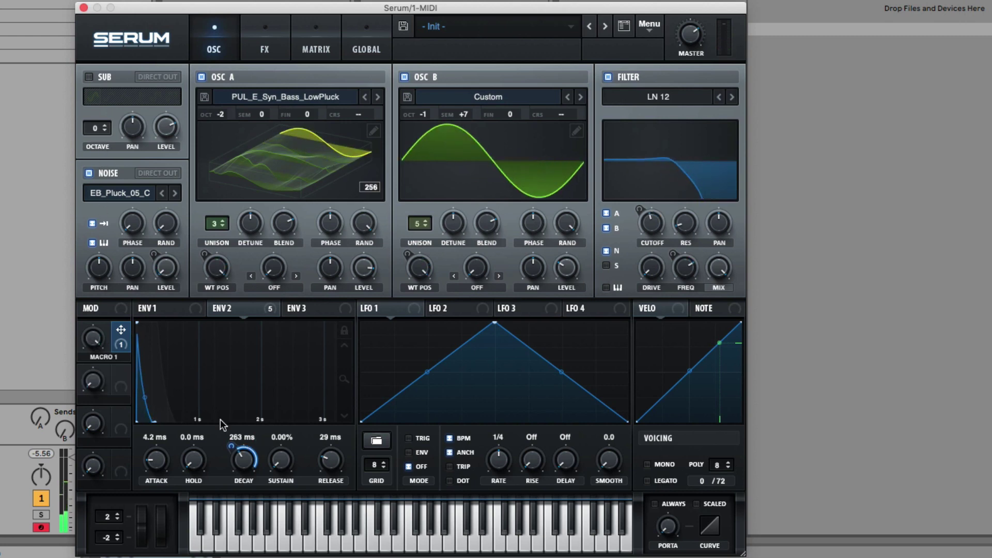
mouse_move(230, 456)
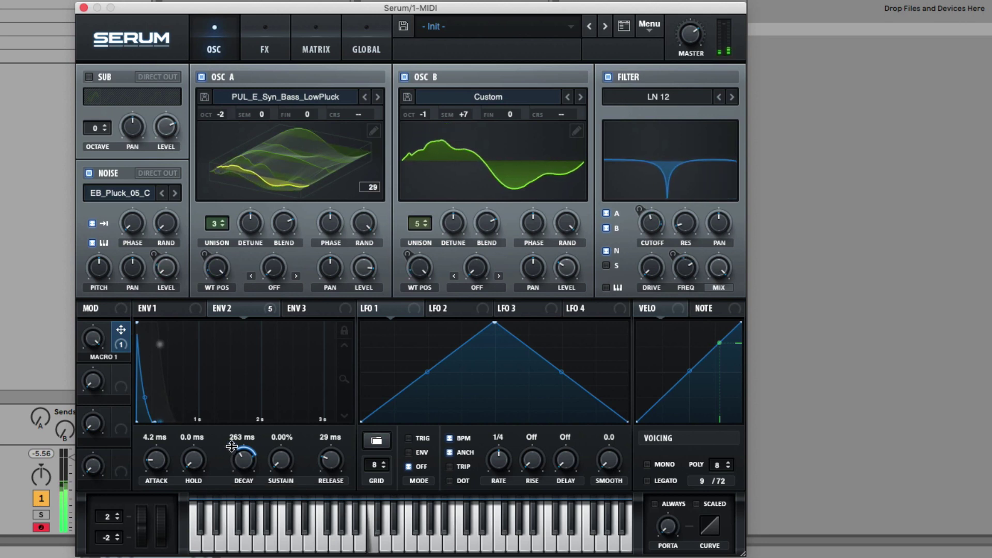
left_click_drag(231, 446, 236, 451)
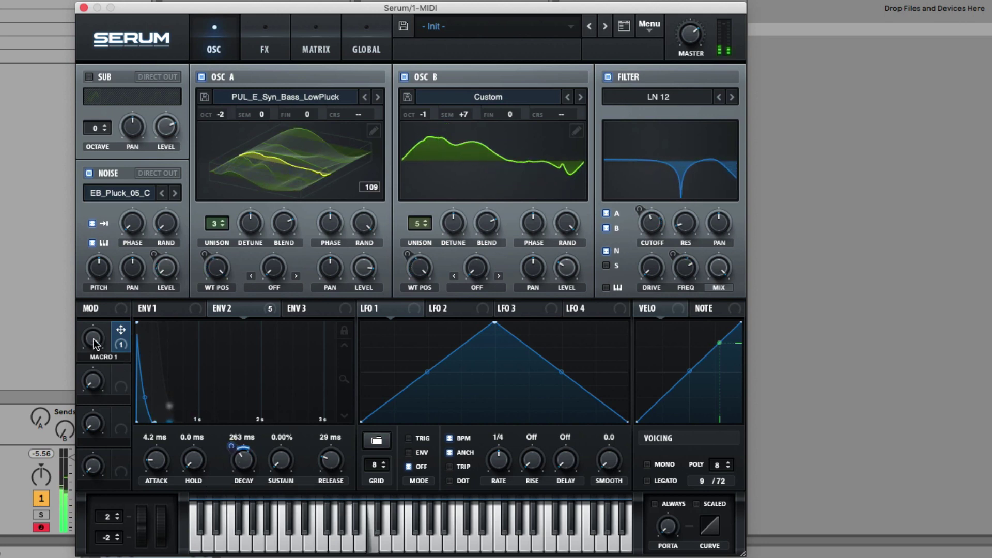
left_click_drag(93, 339, 121, 480)
Rename Macro 1 to LENGTH and set it to about 12%
double_click(128, 358)
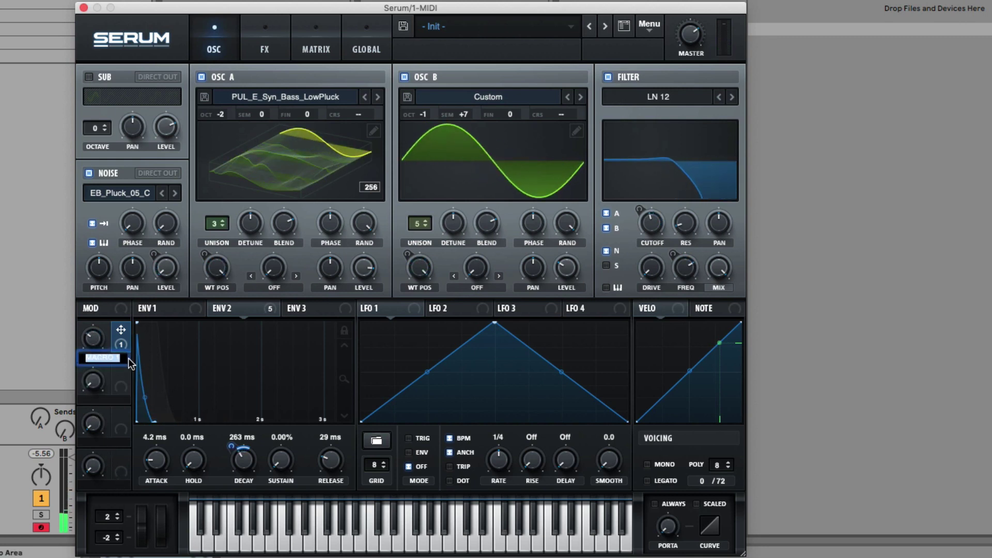
type("D")
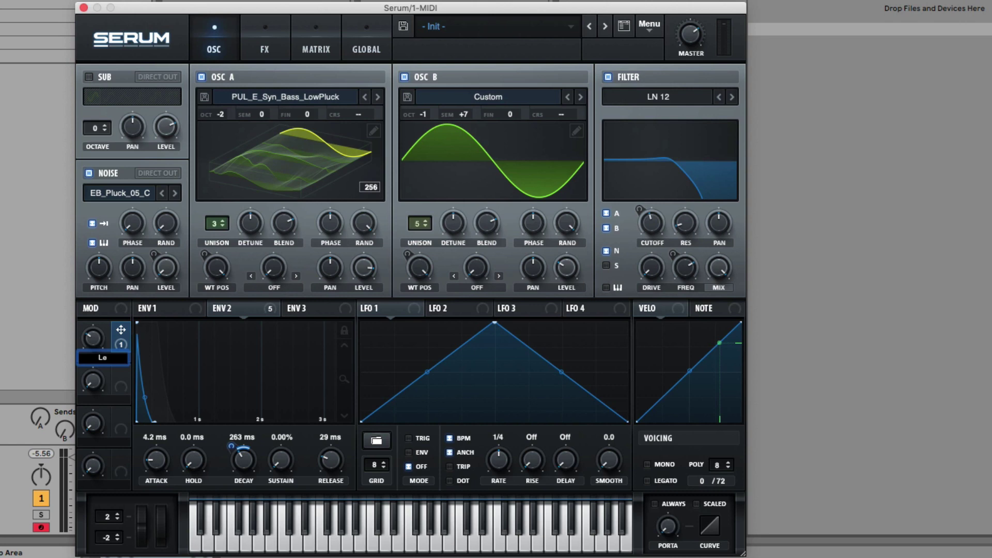
type("ength")
key("Return")
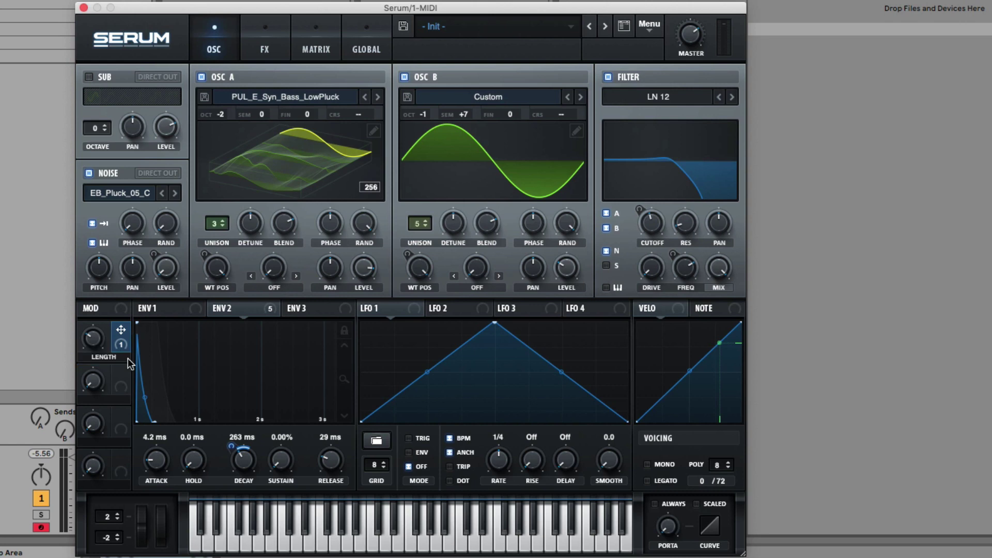
left_click_drag(97, 342, 91, 228)
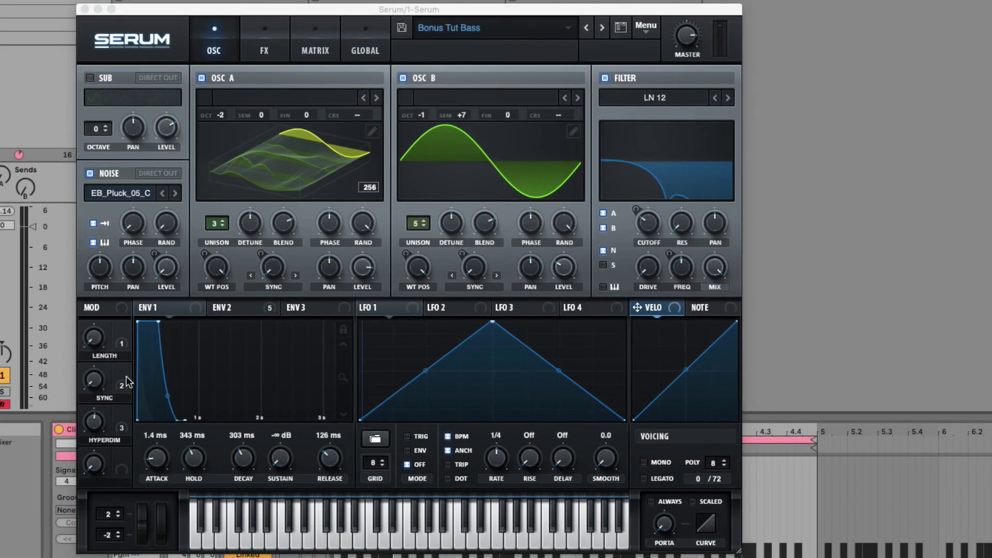
Check the FX rack's Hyper/Dimension, then turn the SYNC macro to about 65%
left_click(109, 424)
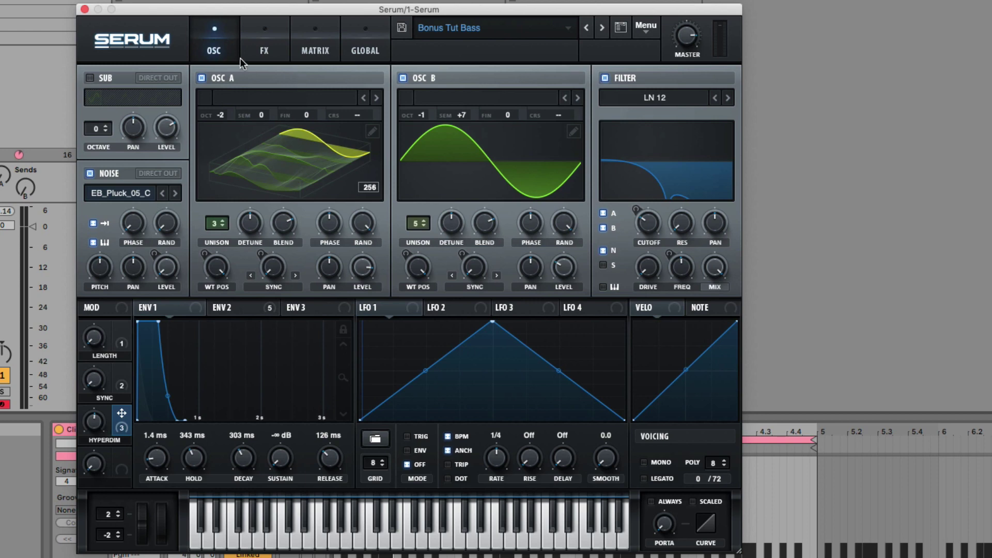
left_click(241, 57)
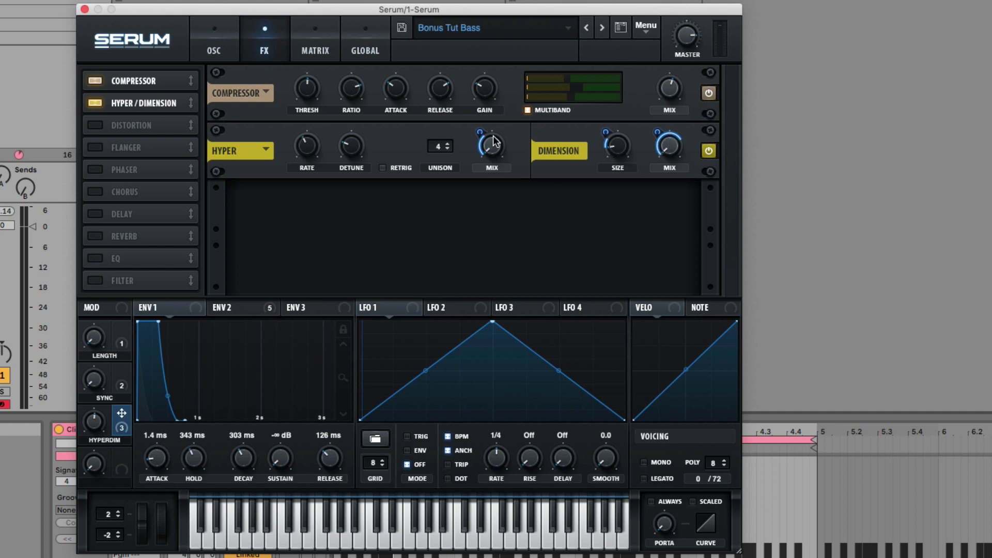
left_click(209, 50)
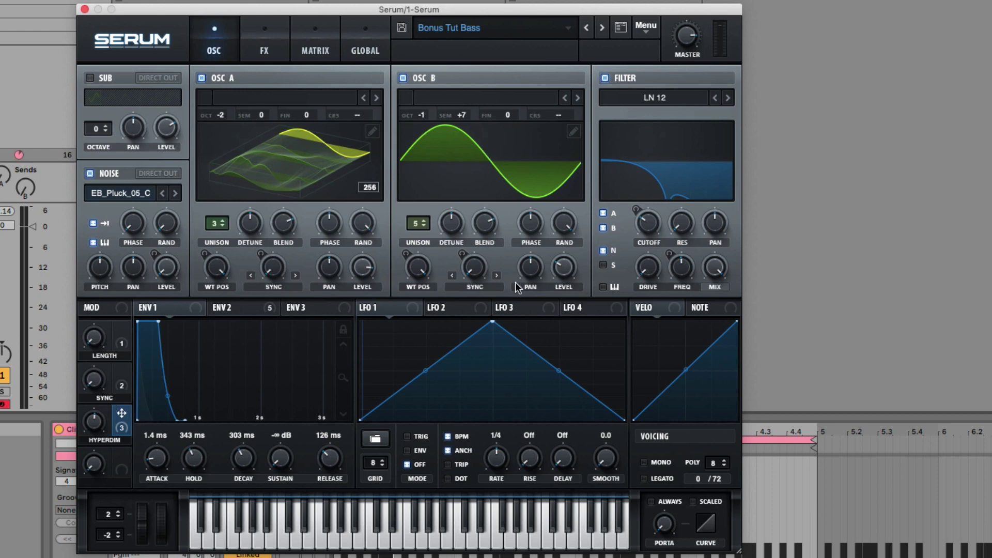
left_click(123, 373)
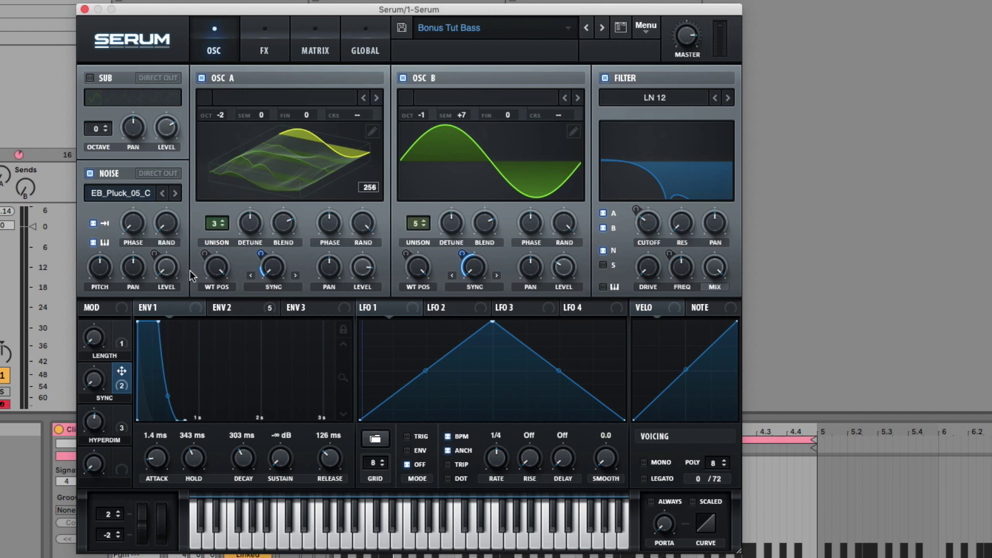
left_click_drag(91, 390, 117, 242)
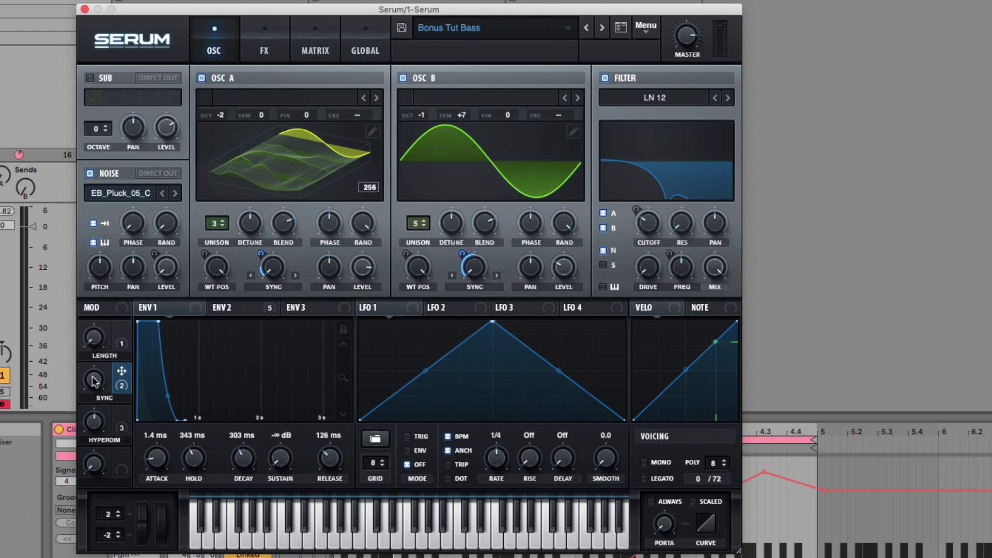
left_click_drag(92, 382, 92, 441)
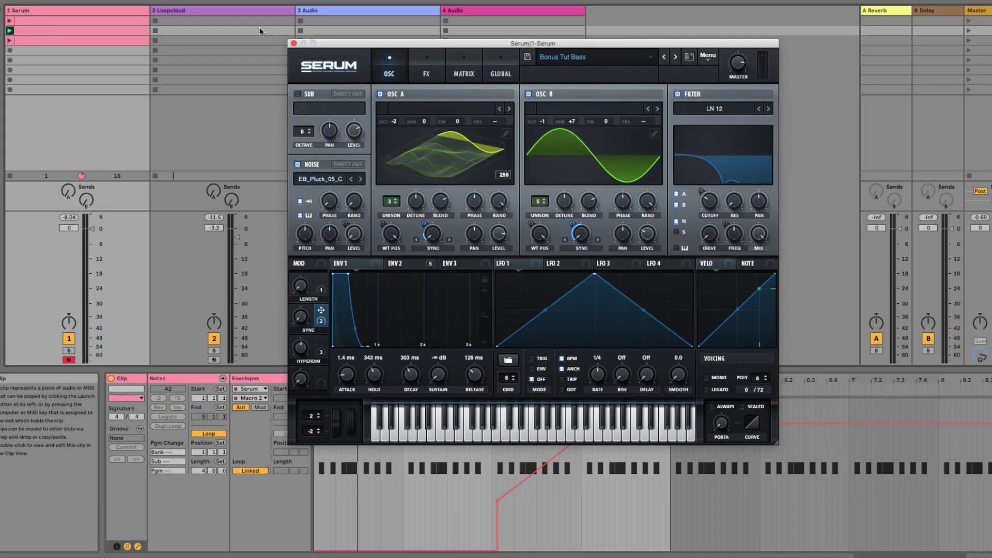
Reposition the Serum window and launch the third clip on the Serum track
left_click(52, 27)
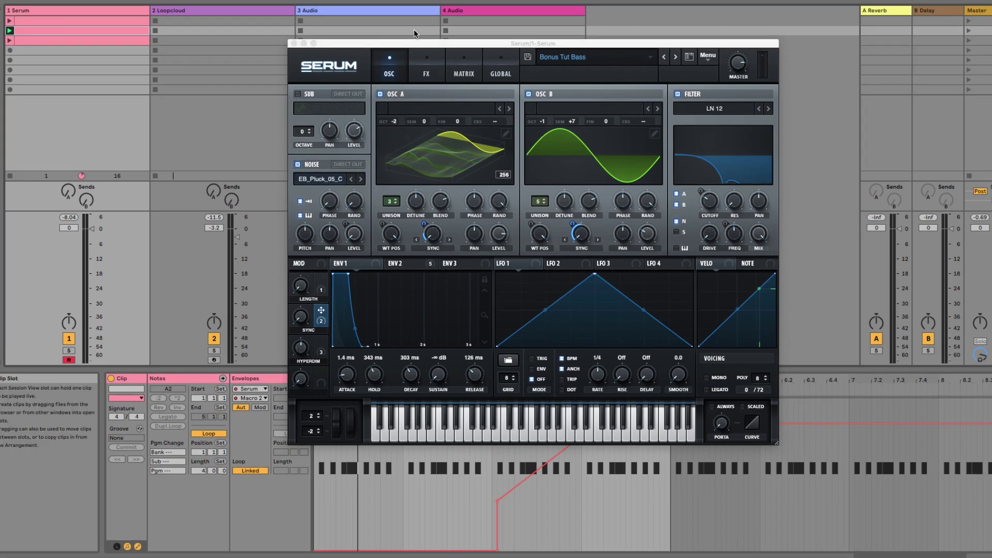
left_click_drag(361, 45, 495, 17)
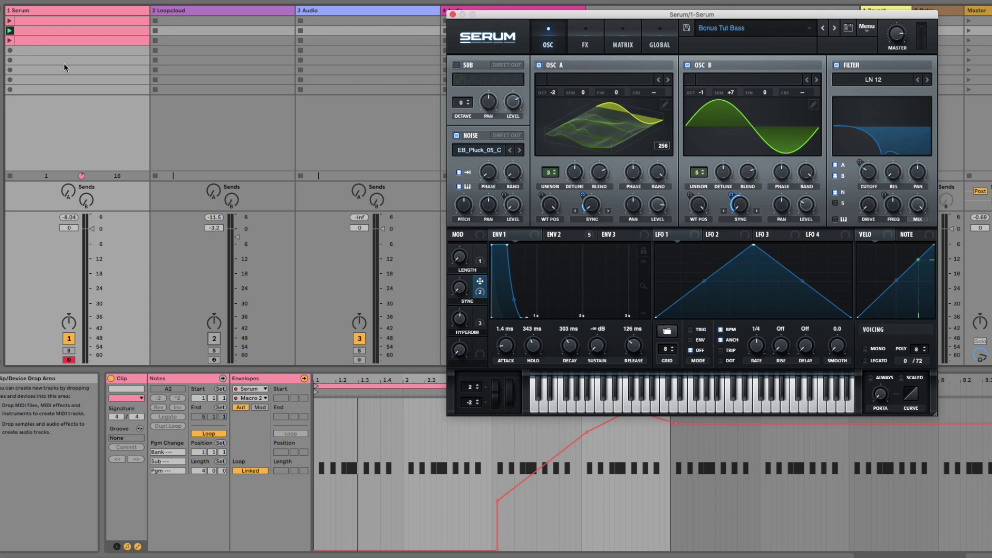
left_click(55, 41)
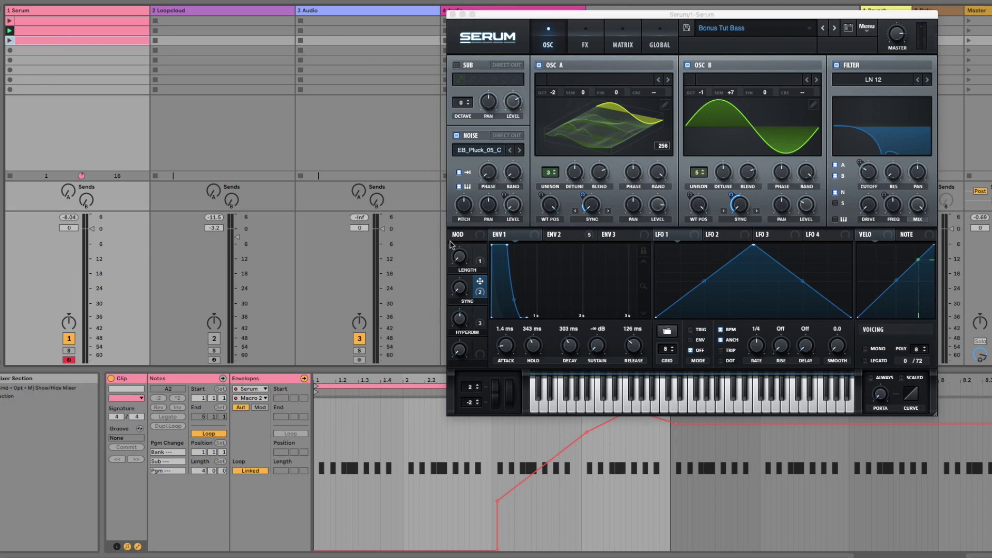
left_click(62, 31)
left_click_drag(492, 20, 733, 187)
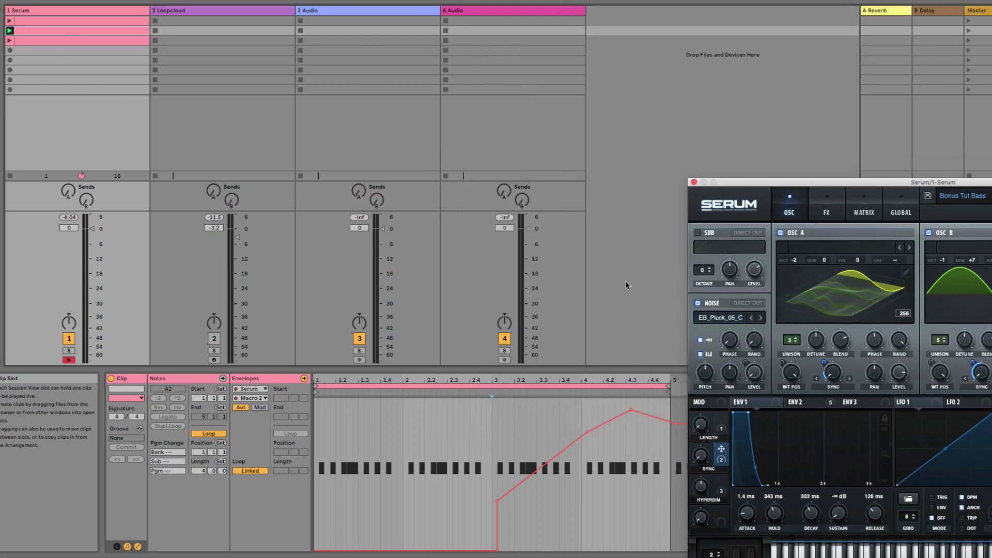
left_click_drag(723, 182, 703, 117)
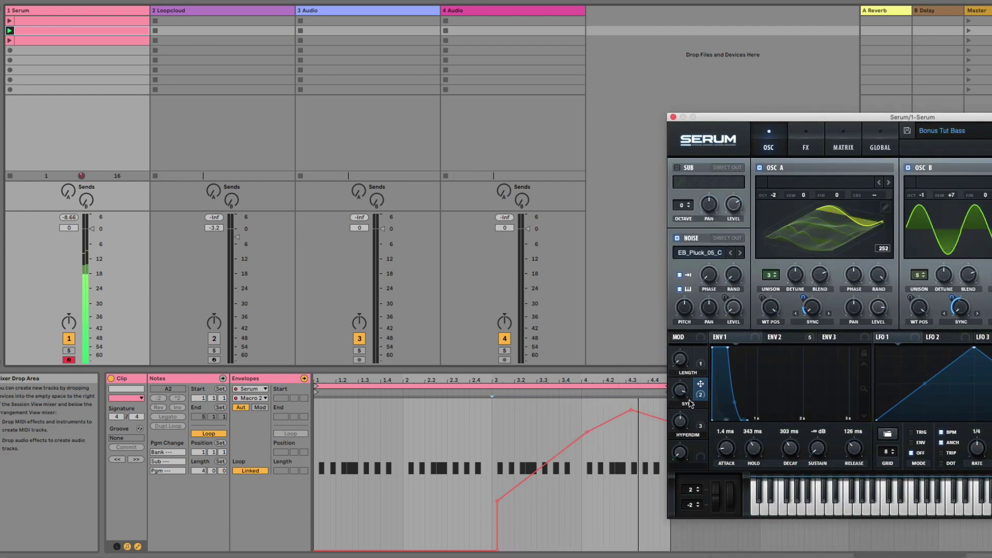
left_click(58, 39)
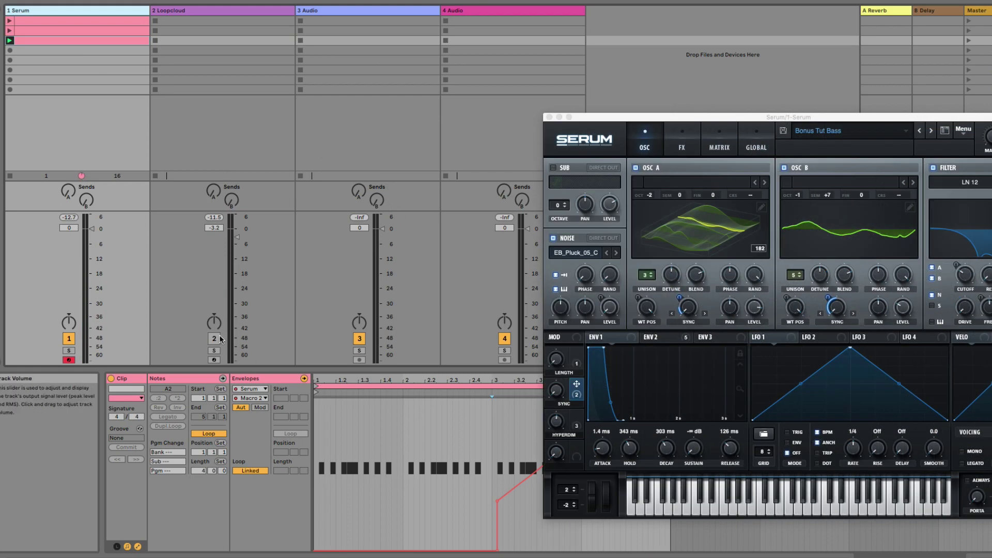
Relaunch the Serum track's third clip and move the Serum window back to the centre
left_click(231, 10)
key("super+Tab")
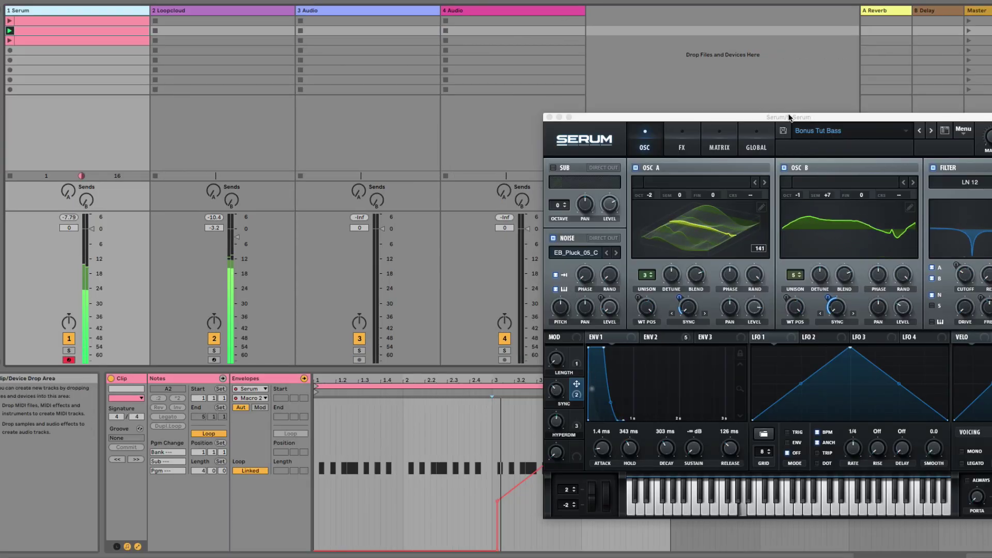
left_click_drag(749, 117, 416, 12)
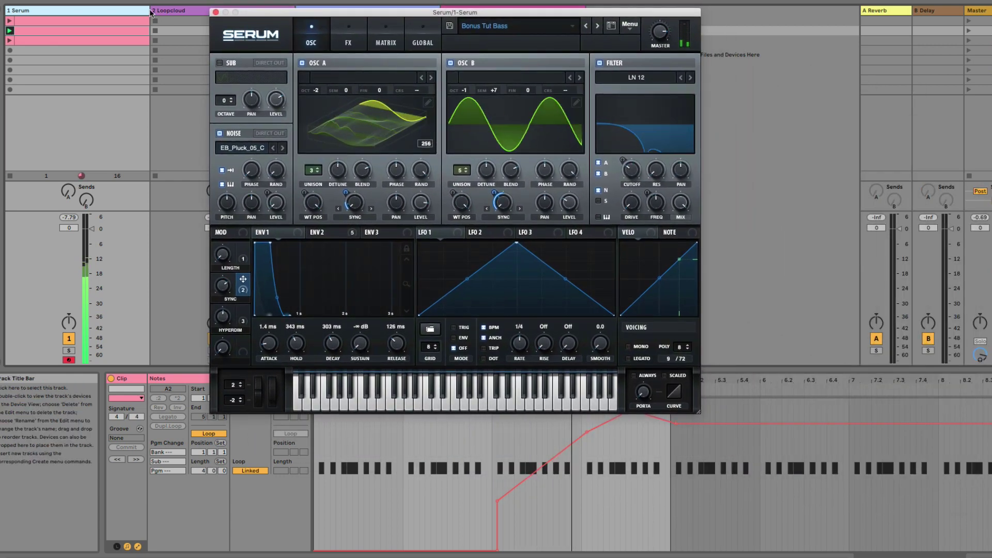
left_click(10, 40)
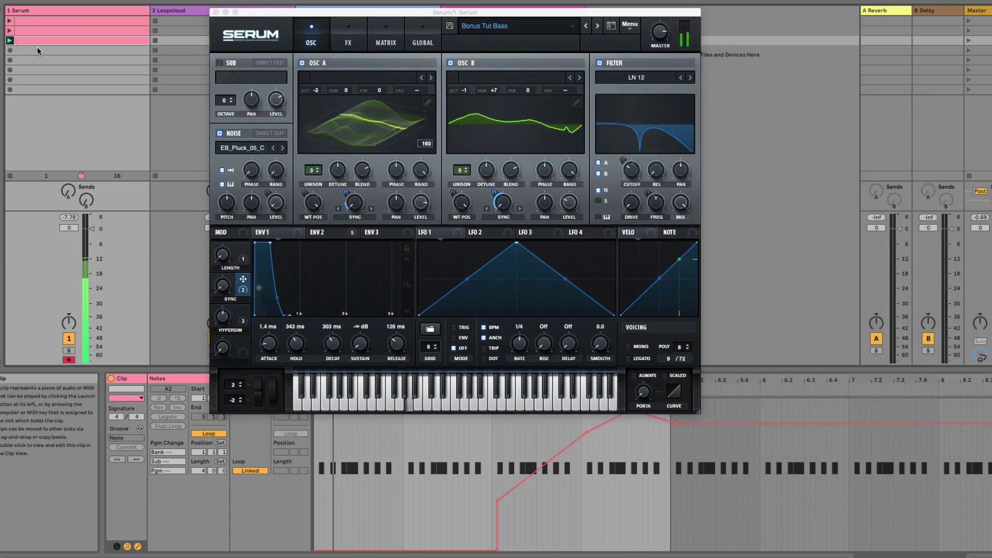
left_click_drag(311, 15, 276, 57)
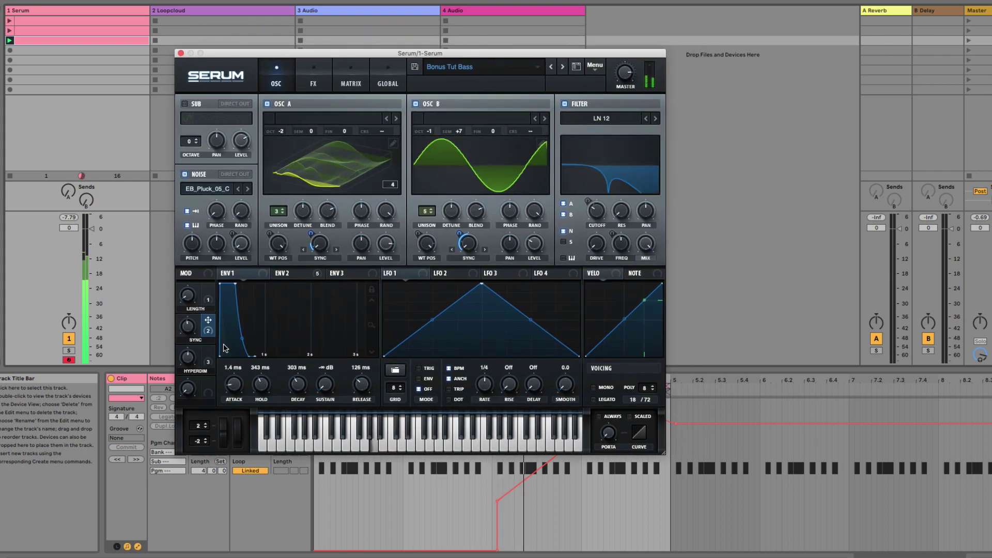